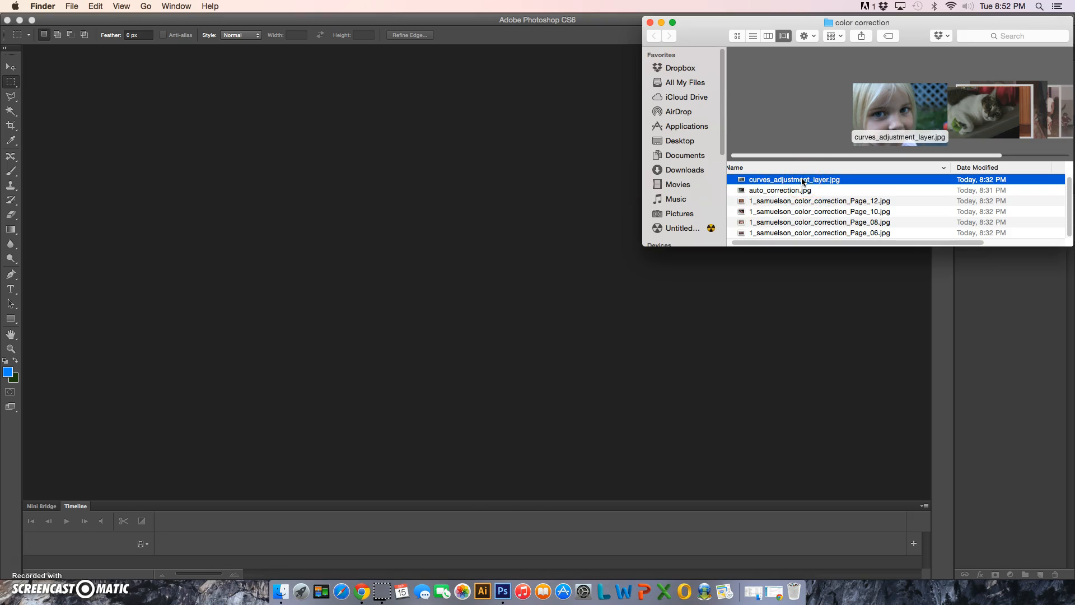
# Step: Open curves_adjustment_layer.jpg from the color correction folder in Adobe Photoshop CS6
pyautogui.rightClick(802, 181)
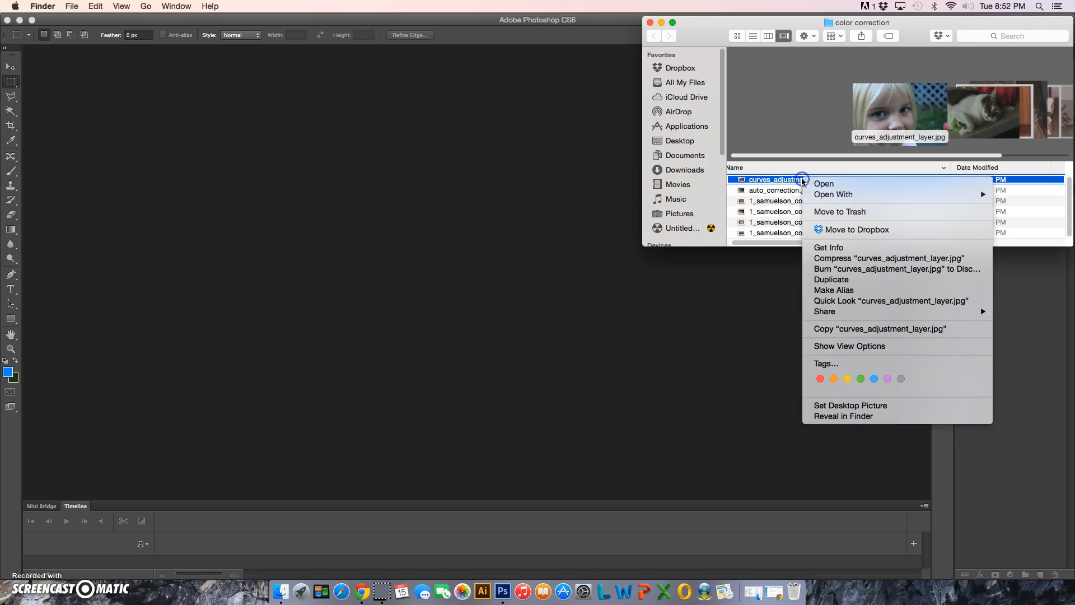
pyautogui.moveTo(815, 198)
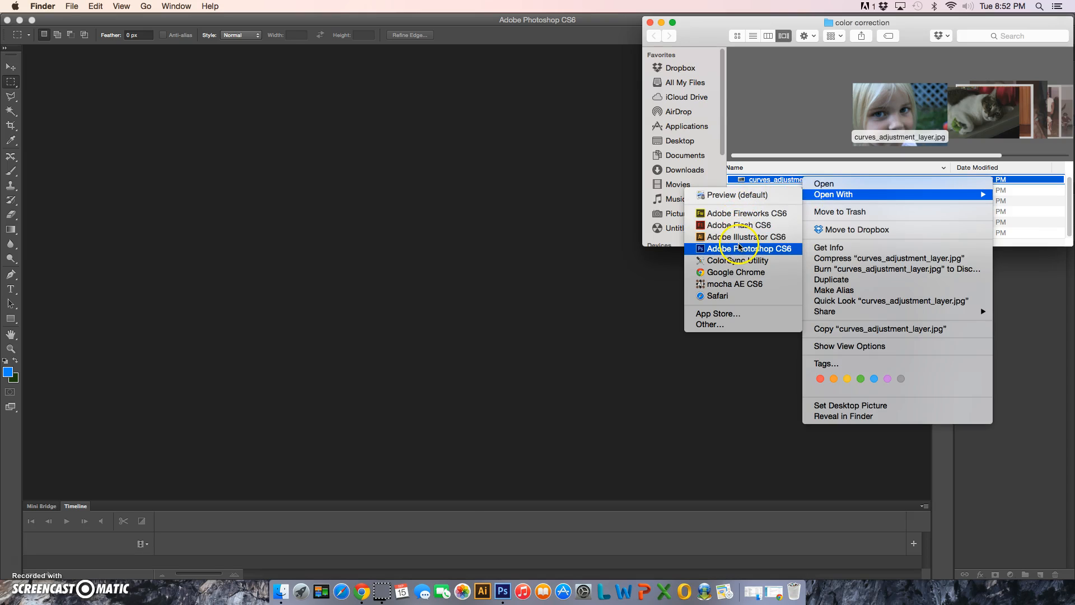
pyautogui.click(731, 253)
pyautogui.click(725, 250)
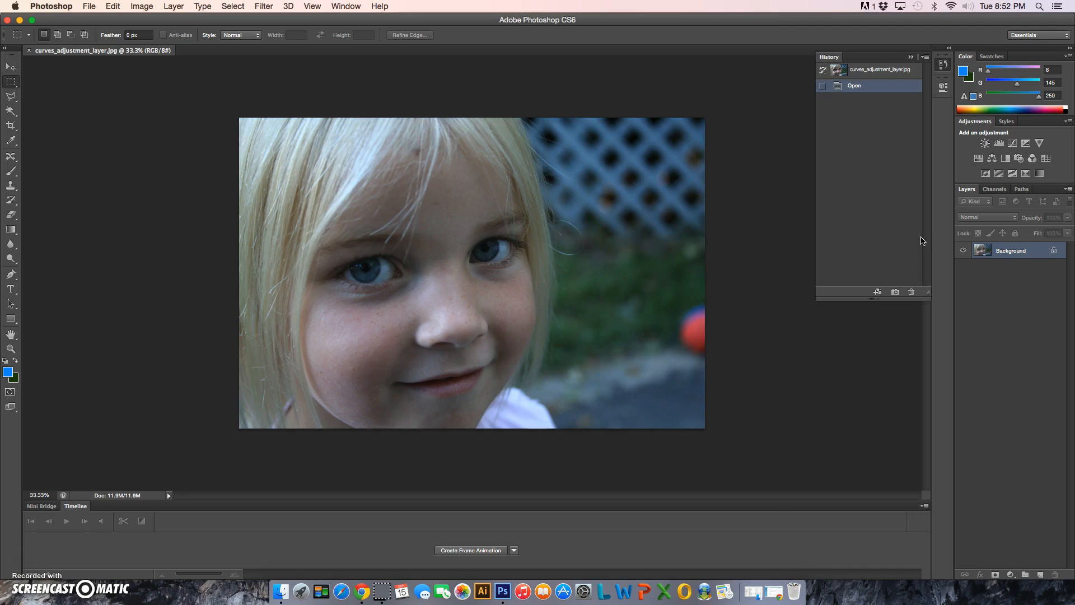
# Step: Collapse the edit history and display the photo's histogram
pyautogui.click(911, 57)
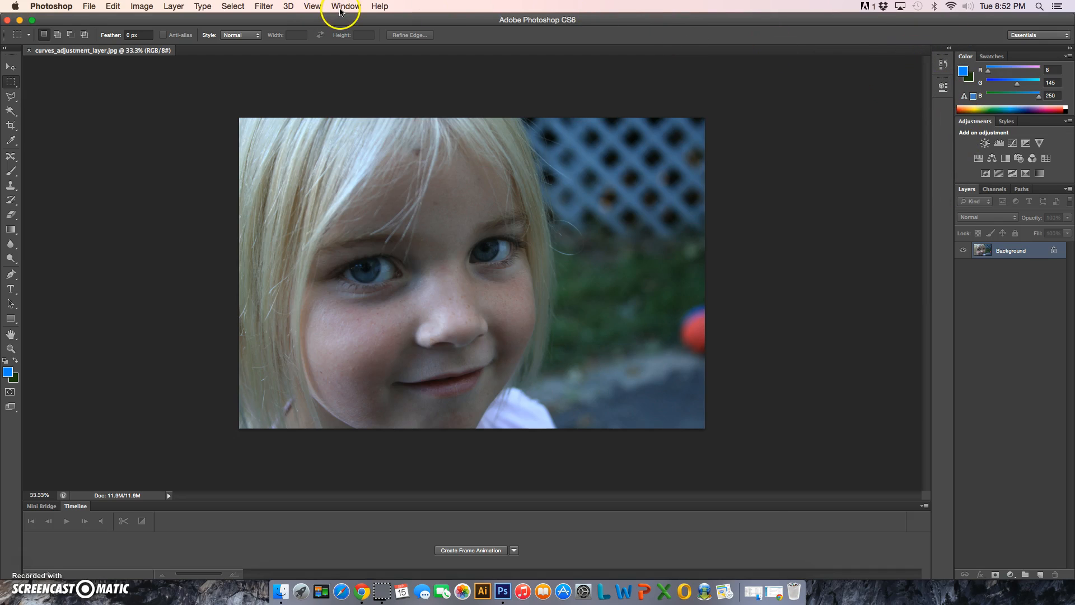
pyautogui.click(362, 6)
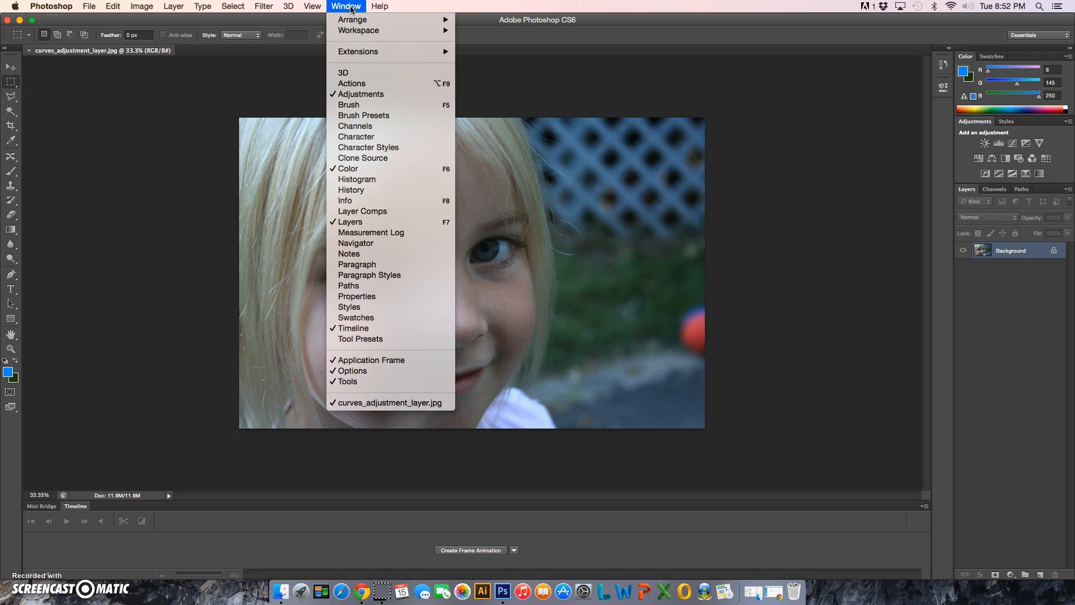
pyautogui.click(375, 183)
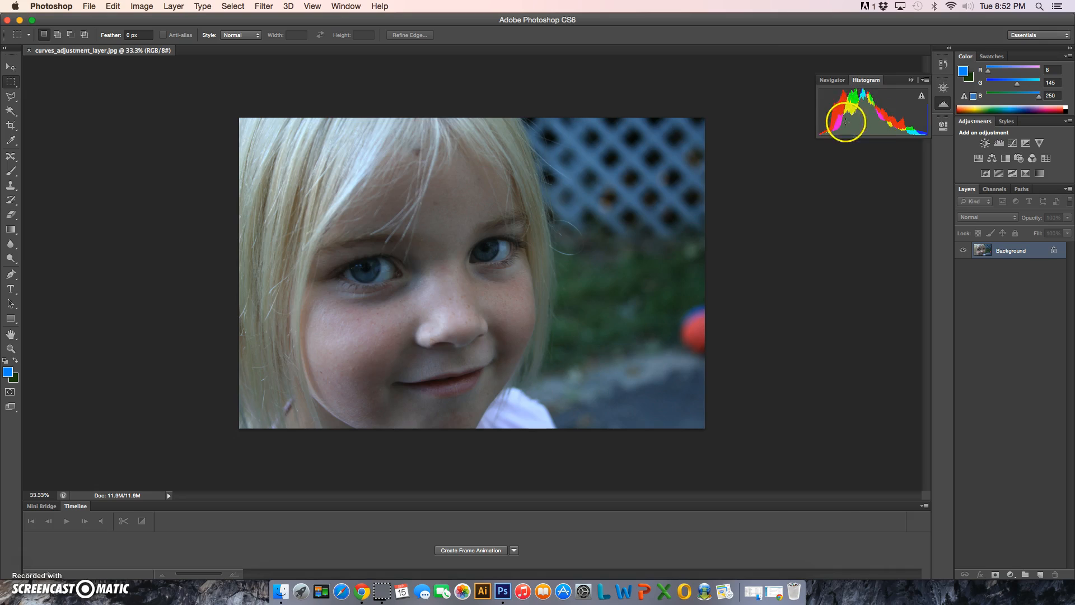
# Step: Examine the histogram in All Channels View and Expanded View, and return it to Compact View
pyautogui.click(925, 81)
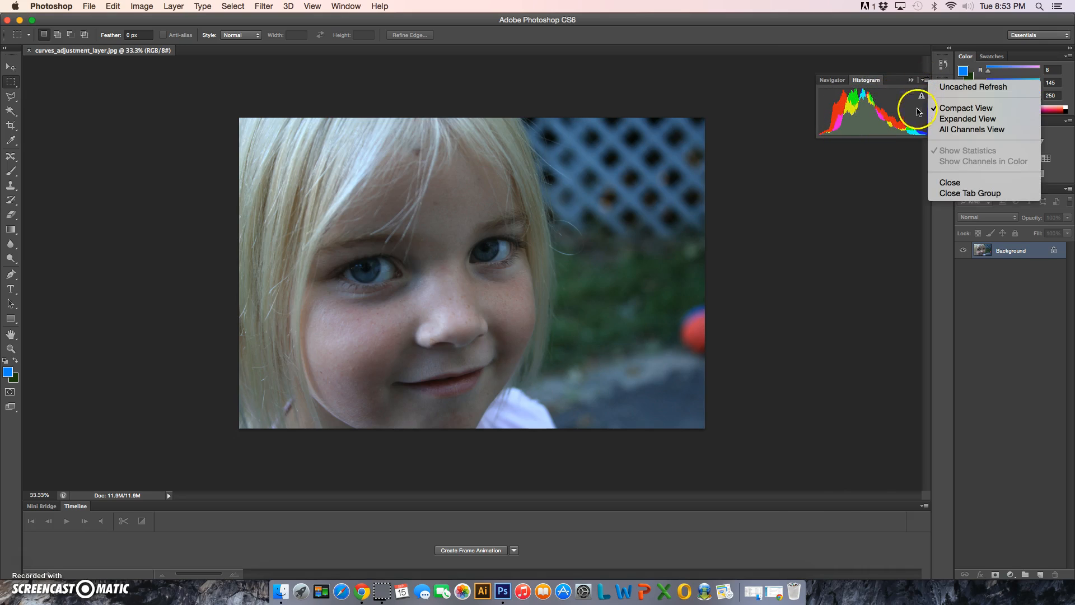
pyautogui.click(946, 129)
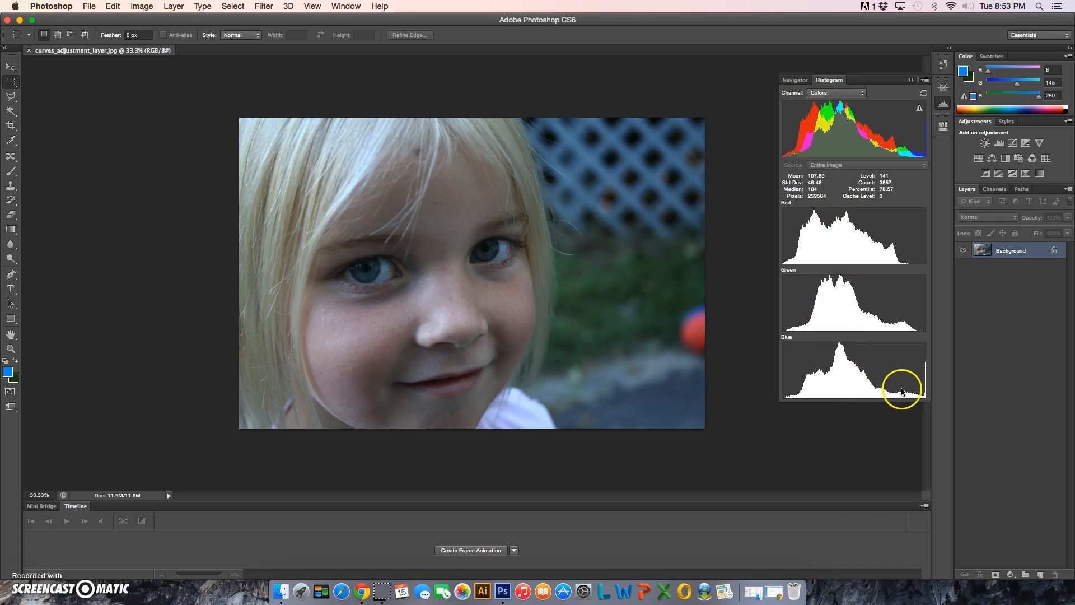
pyautogui.click(860, 407)
pyautogui.click(925, 79)
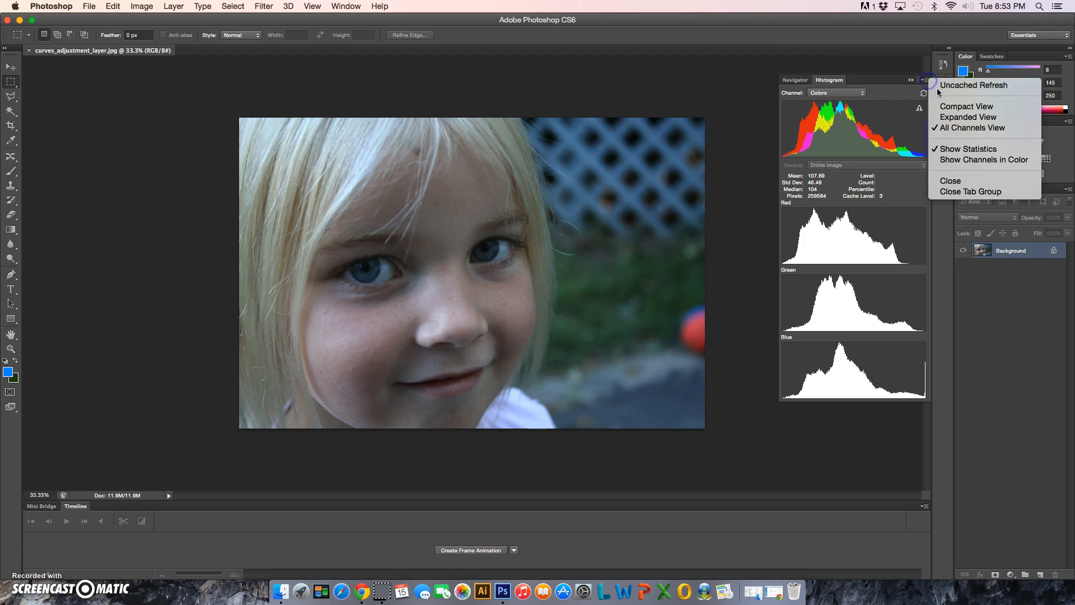
pyautogui.click(968, 116)
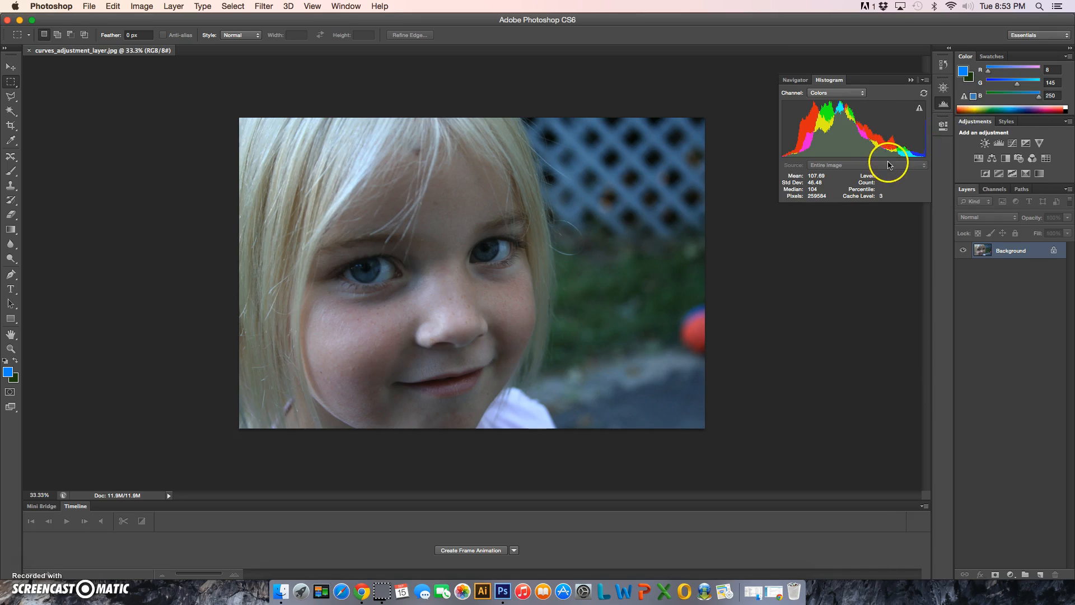
pyautogui.click(925, 80)
pyautogui.click(965, 107)
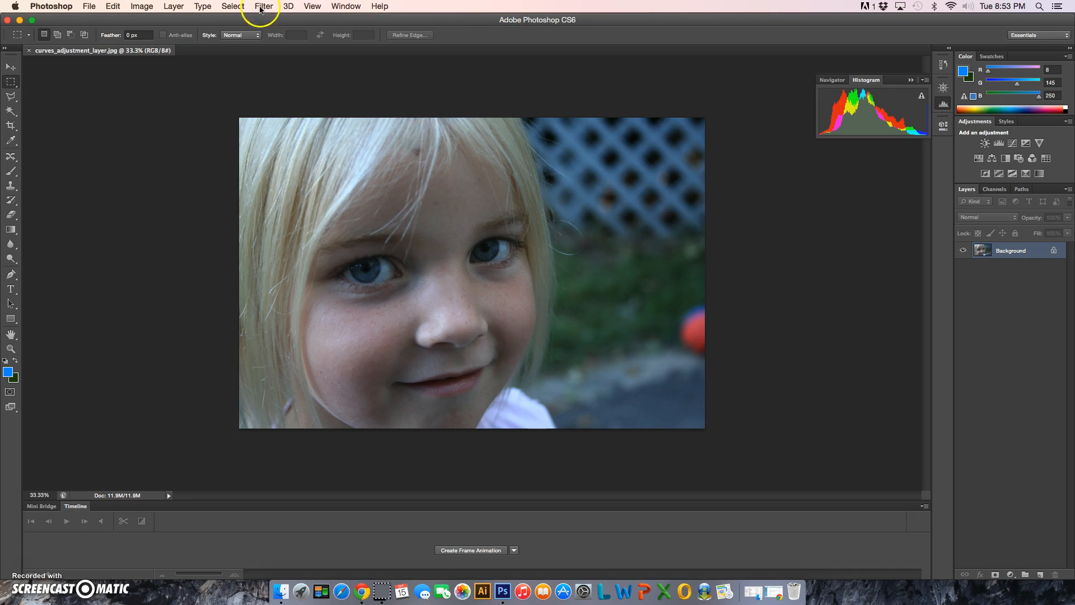
# Step: Preview Threshold at level 36 and place a color sampler on a dark lattice gap near the photo's right edge
pyautogui.click(143, 7)
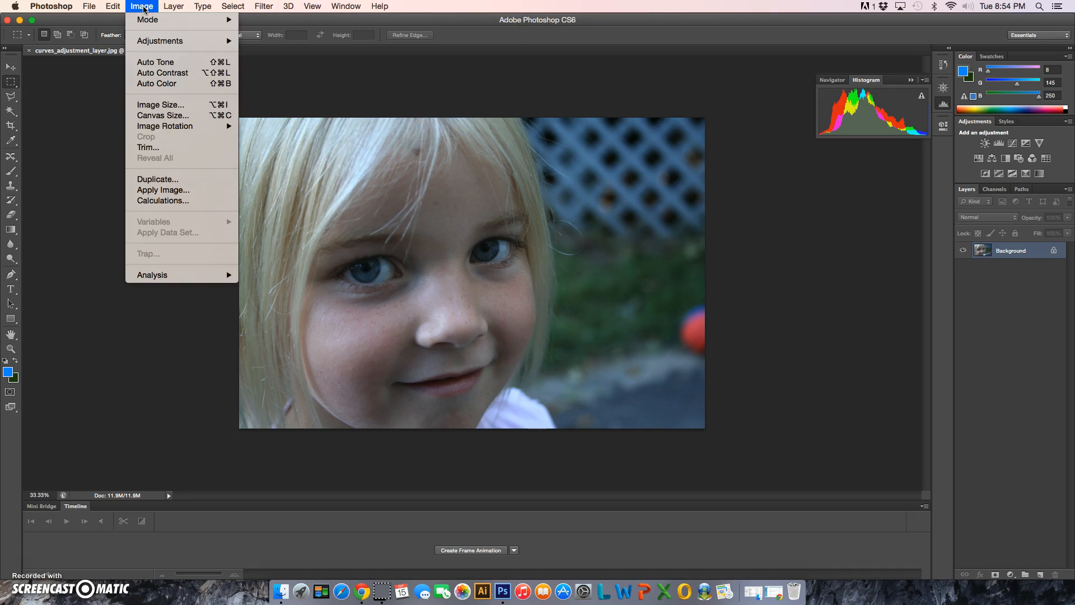
pyautogui.moveTo(179, 40)
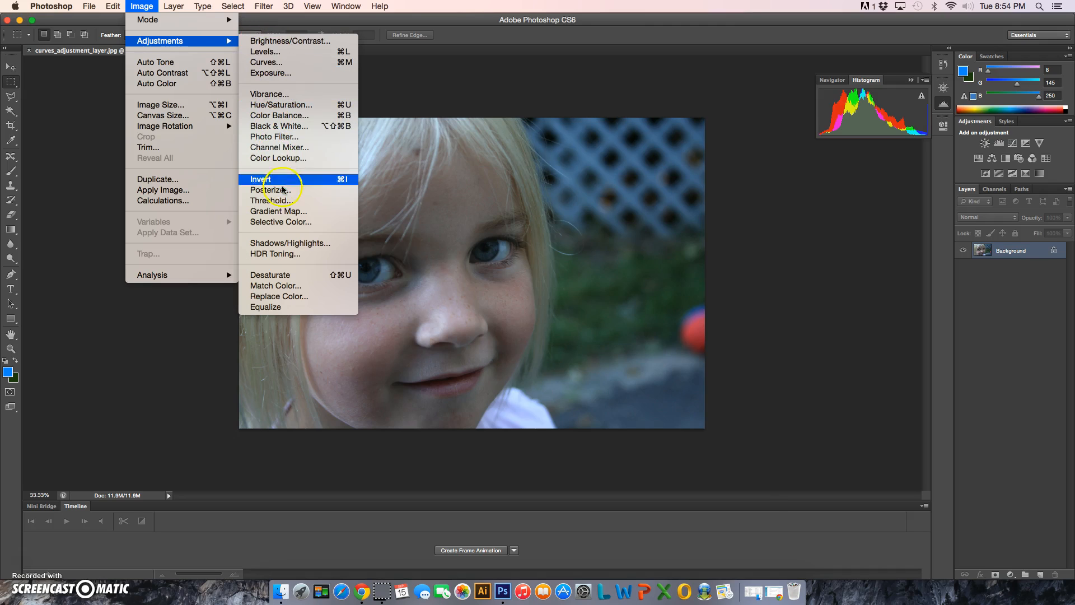
pyautogui.click(283, 202)
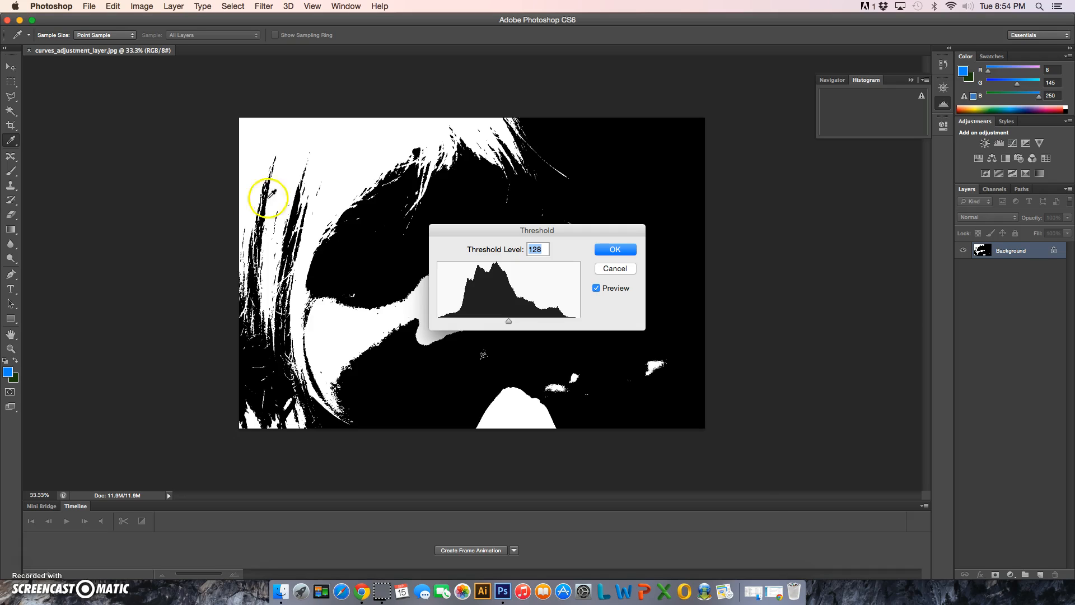
pyautogui.moveTo(532, 232); pyautogui.dragTo(816, 188)
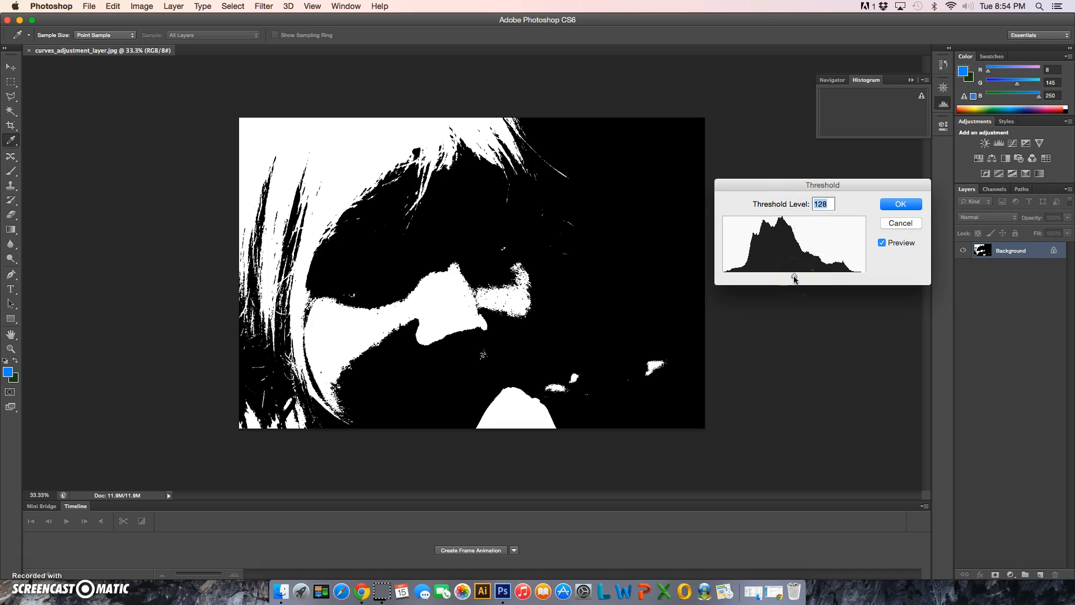
pyautogui.moveTo(795, 278); pyautogui.dragTo(743, 276)
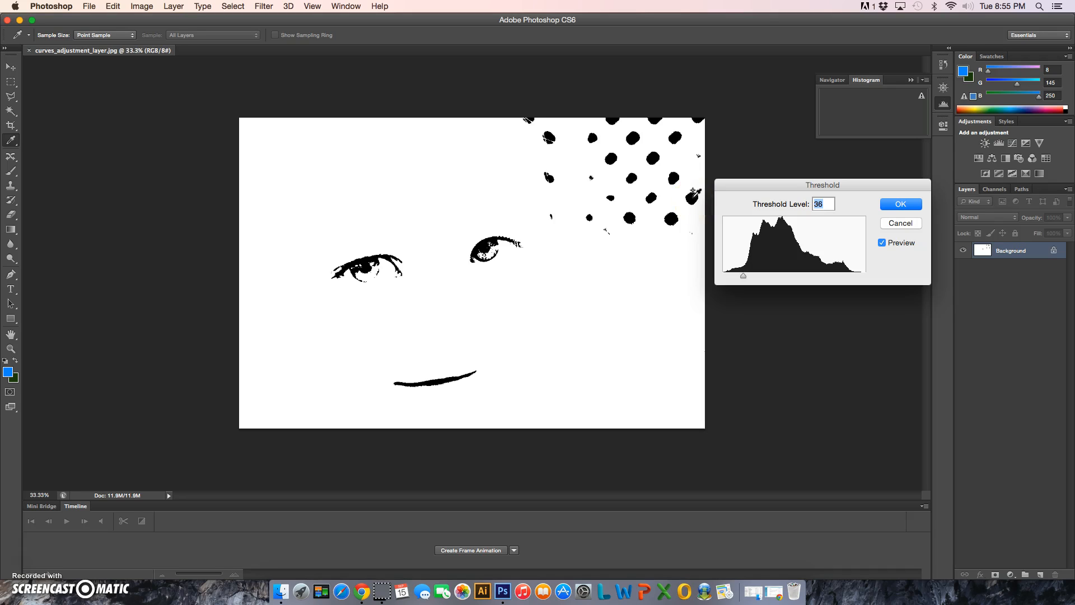
pyautogui.keyDown('shift'); pyautogui.click(693, 197); pyautogui.keyUp('shift')
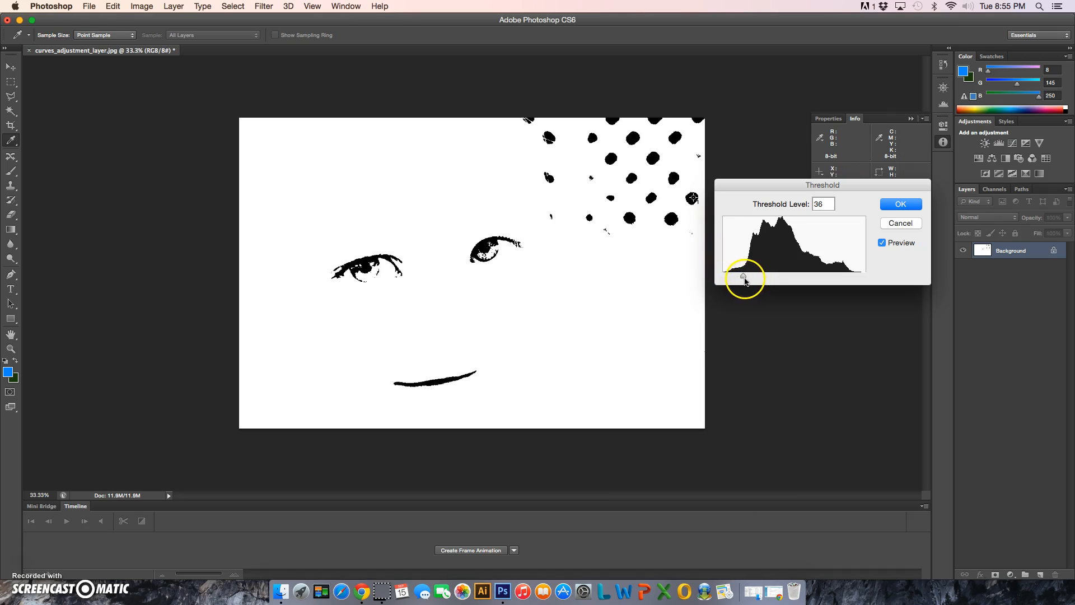
# Step: Raise the Threshold level to 211, place a second color sampler on the girl's white shirt, and cancel the Threshold adjustment
pyautogui.moveTo(744, 276); pyautogui.dragTo(837, 275)
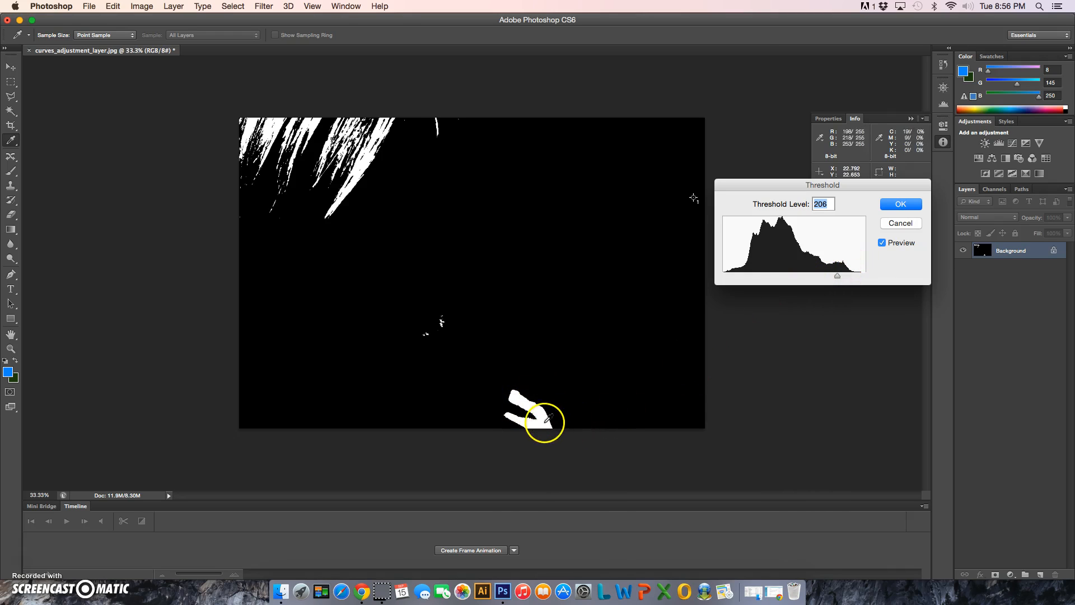
pyautogui.moveTo(838, 276); pyautogui.dragTo(840, 281)
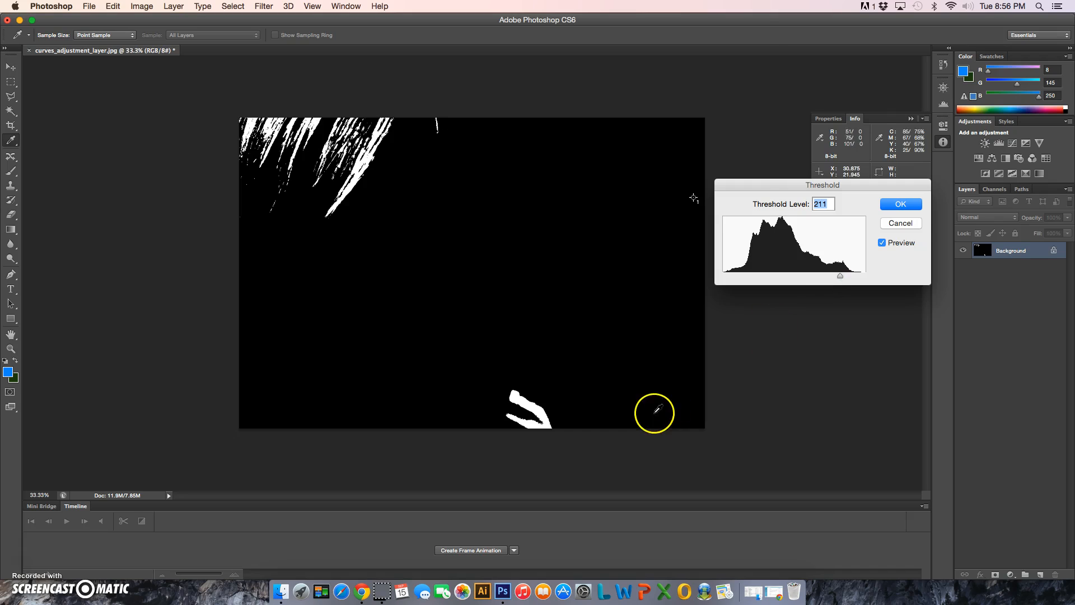
pyautogui.keyDown('shift'); pyautogui.click(537, 412); pyautogui.keyUp('shift')
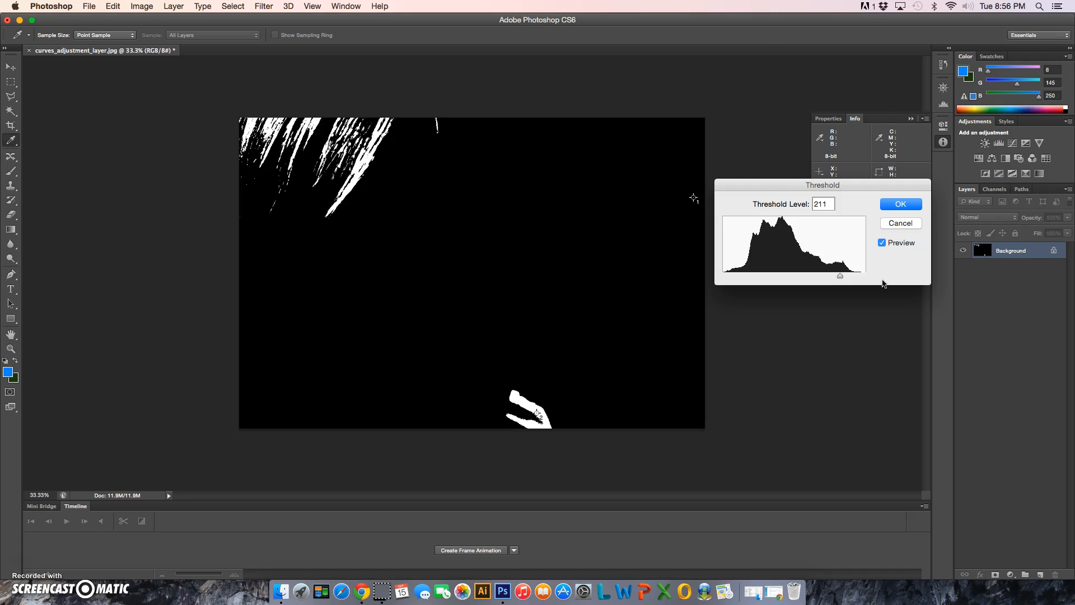
pyautogui.click(897, 224)
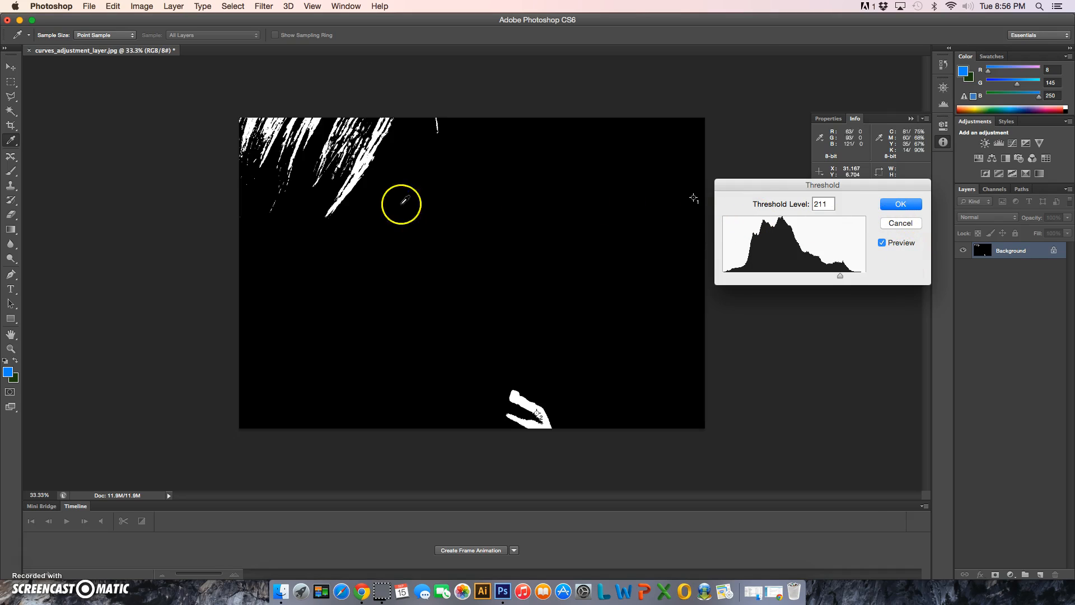
pyautogui.click(900, 223)
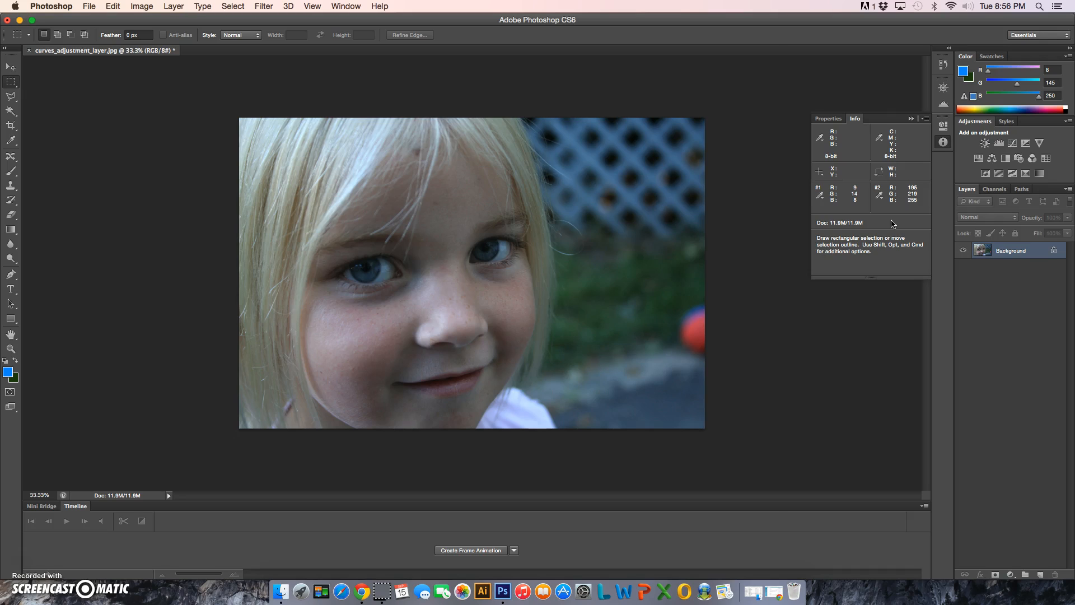
# Step: Collapse the Info readout of the color samplers
pyautogui.click(28, 558)
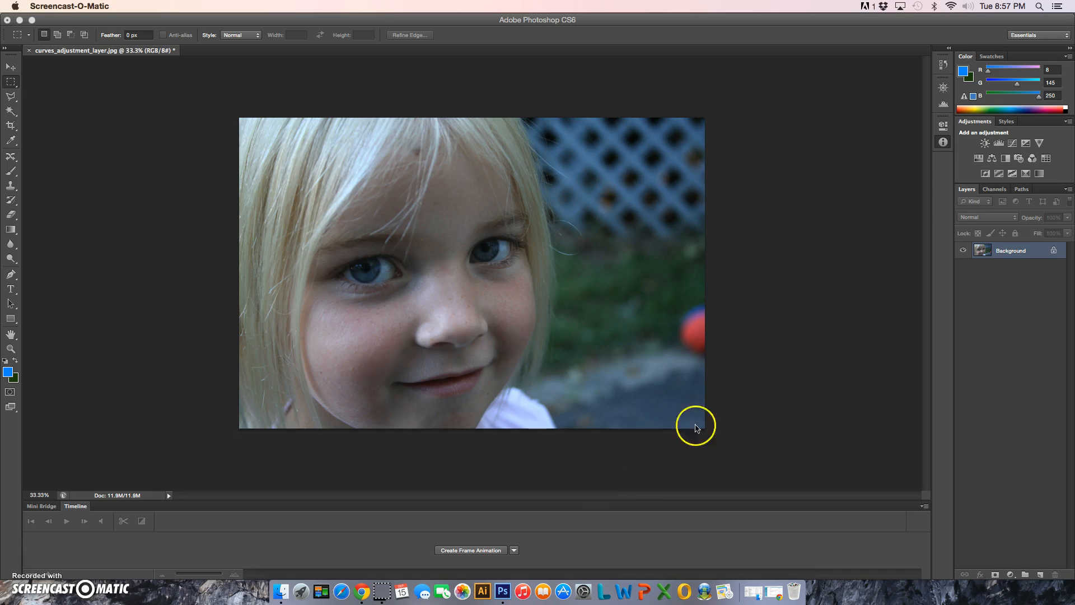
pyautogui.click(900, 392)
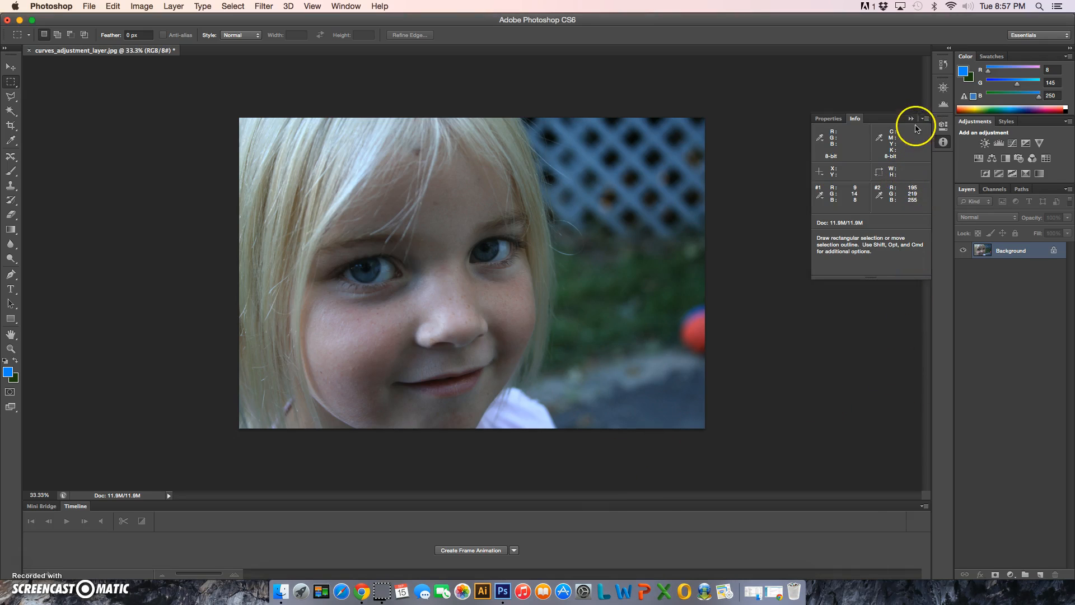
pyautogui.click(943, 142)
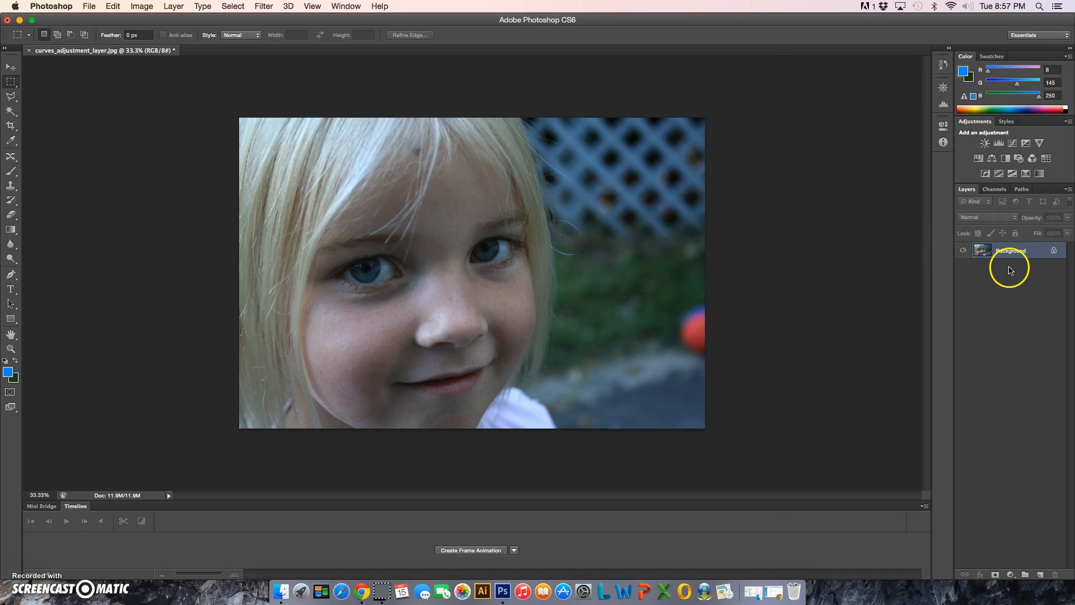
# Step: Add a Curves adjustment layer above the Background layer
pyautogui.click(1012, 577)
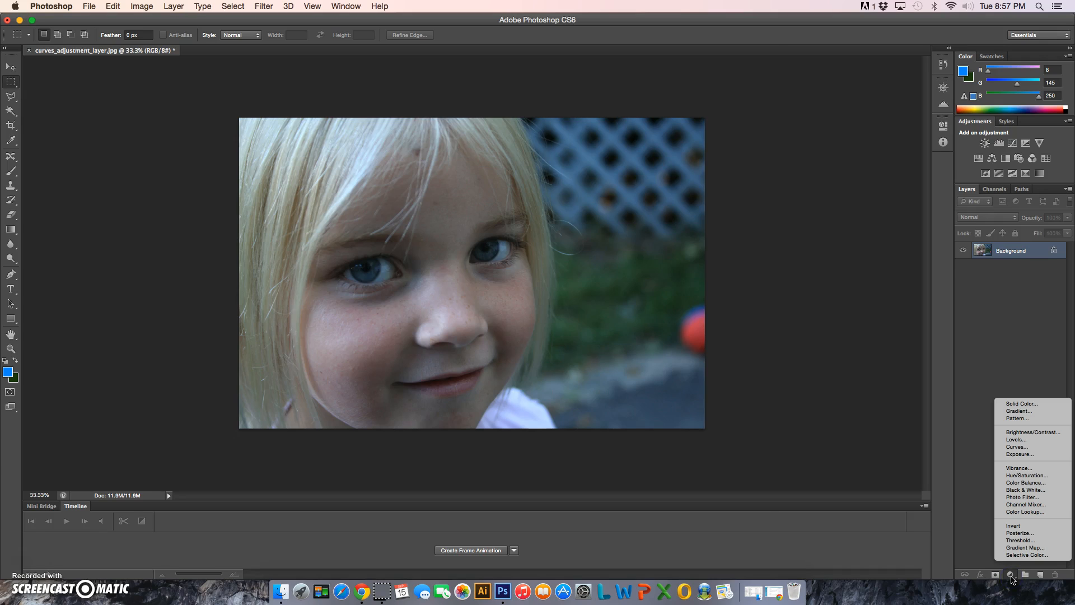
pyautogui.moveTo(1012, 578); pyautogui.dragTo(1025, 448)
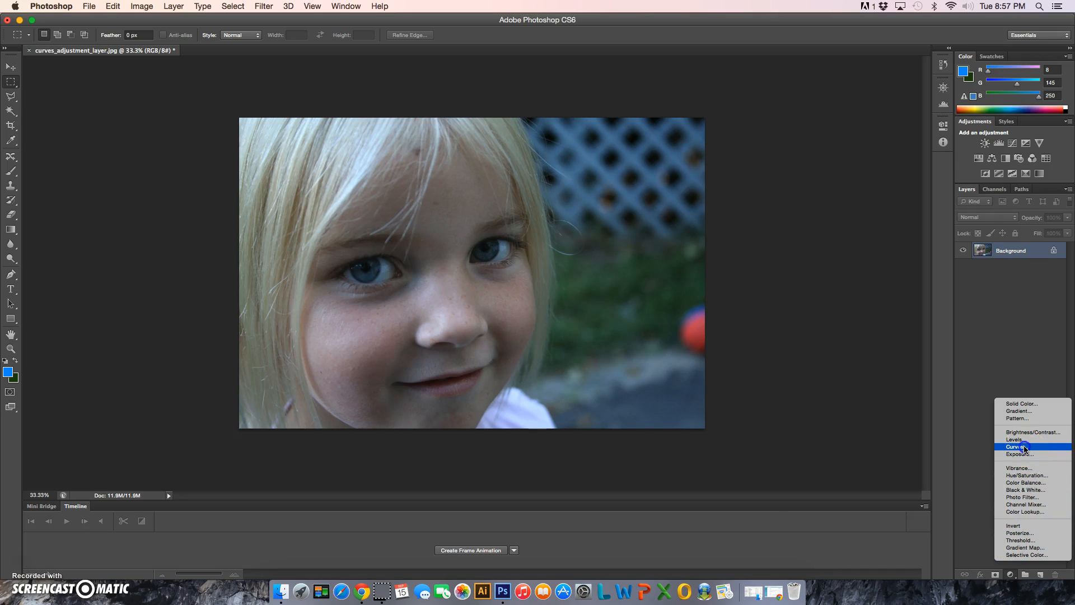
pyautogui.moveTo(1024, 448); pyautogui.dragTo(1025, 448)
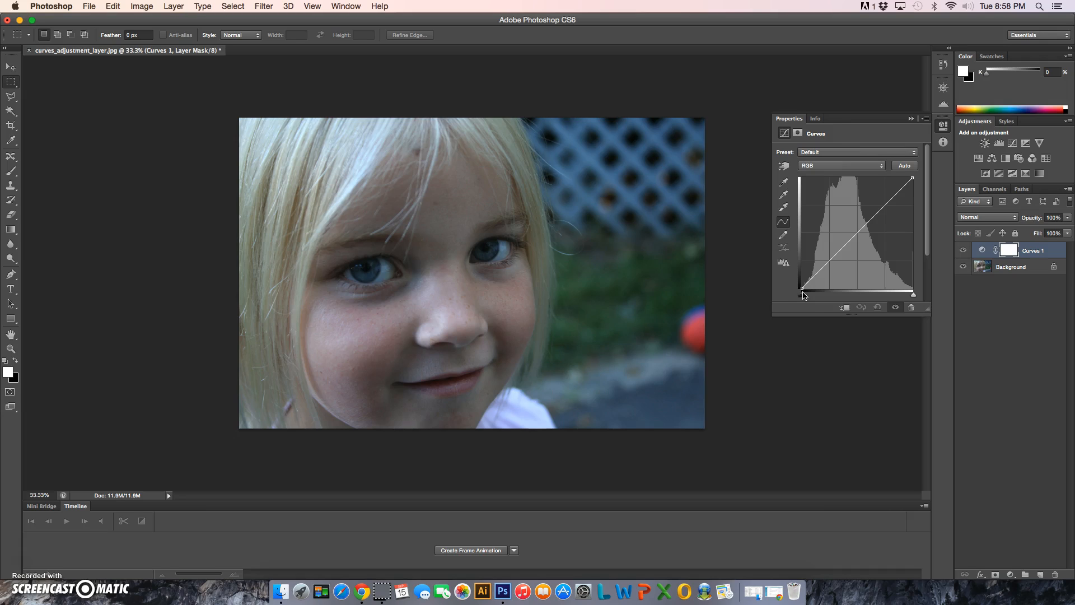
# Step: Set the Curves black point at color sampler 1 on the lattice and the white point at sampler 2 on the shirt
pyautogui.click(784, 183)
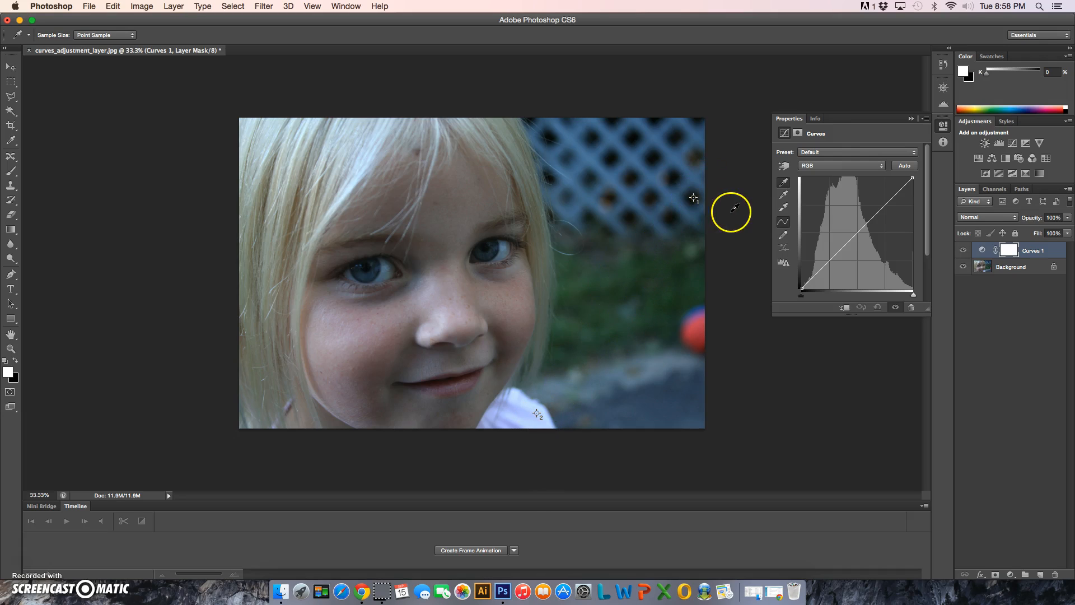
pyautogui.click(694, 197)
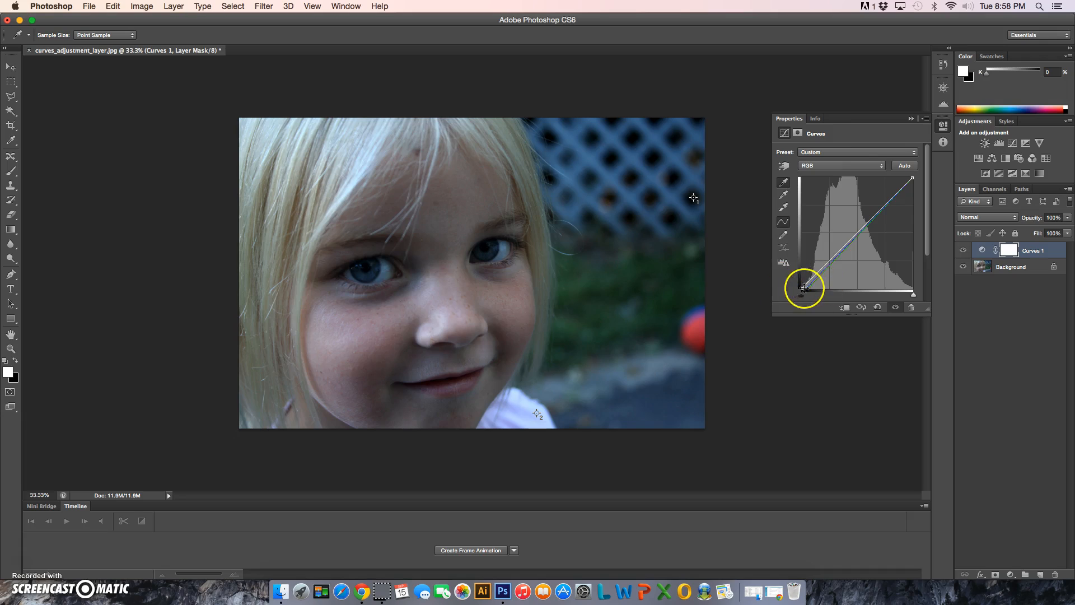
pyautogui.click(784, 196)
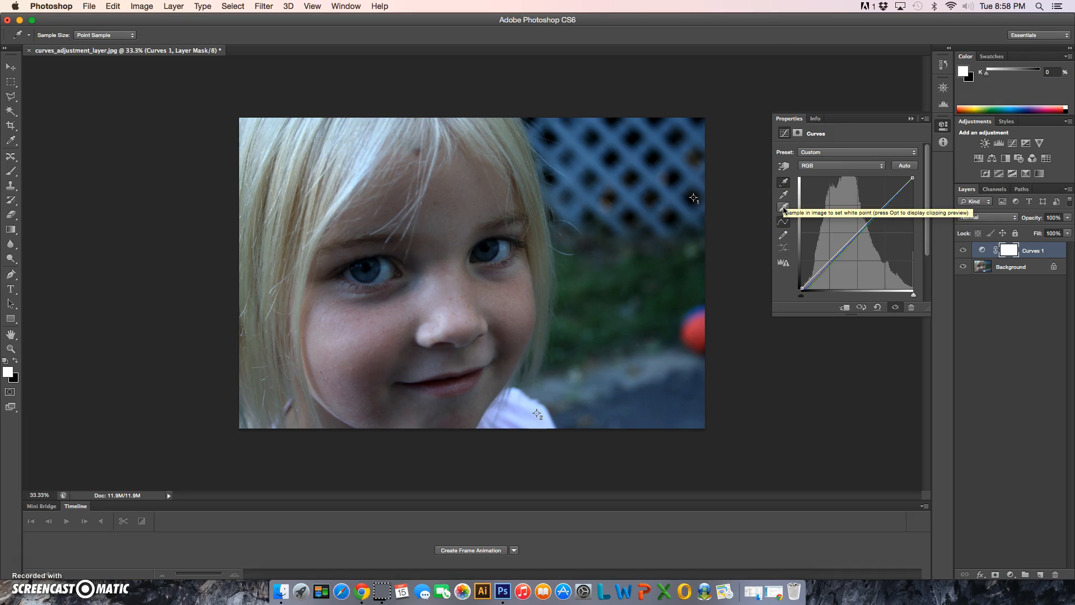
pyautogui.click(784, 209)
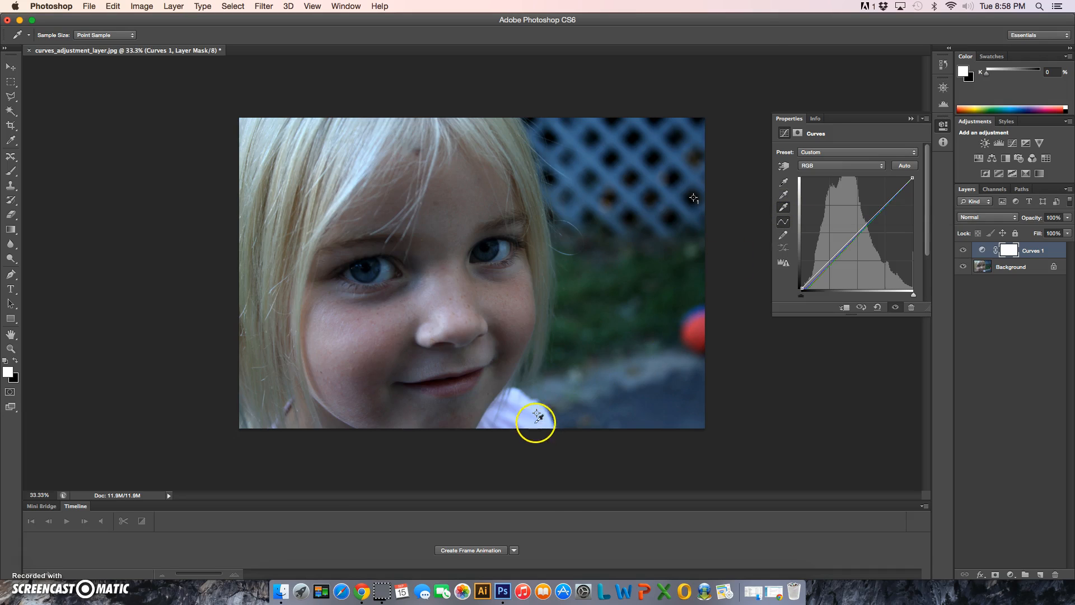
pyautogui.click(537, 413)
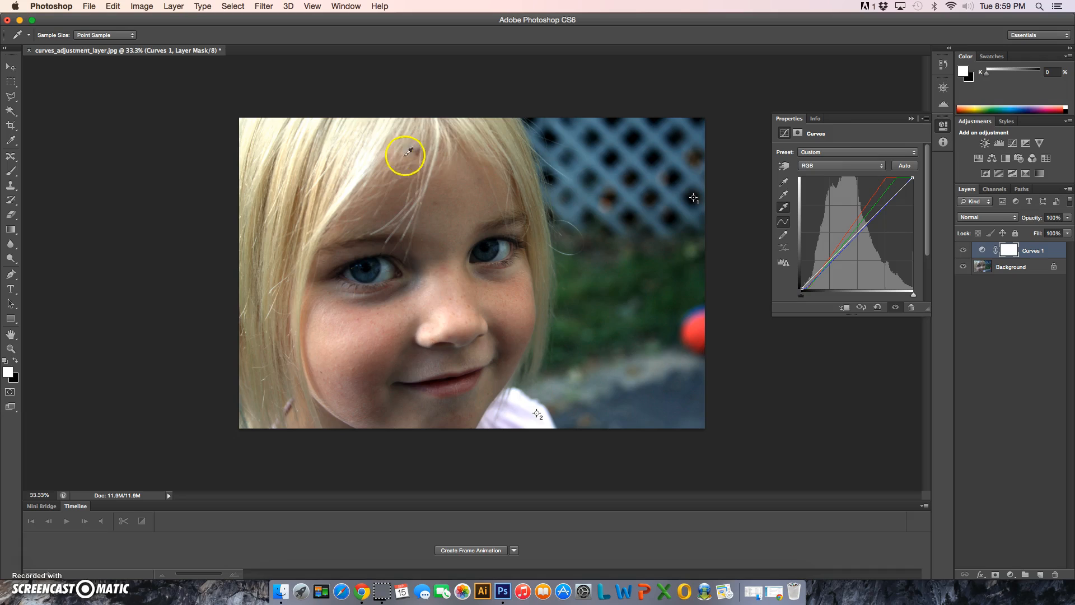
# Step: Try setting the Curves gray point at two spots on the pavement and one on the grass, undoing each sample
pyautogui.click(784, 195)
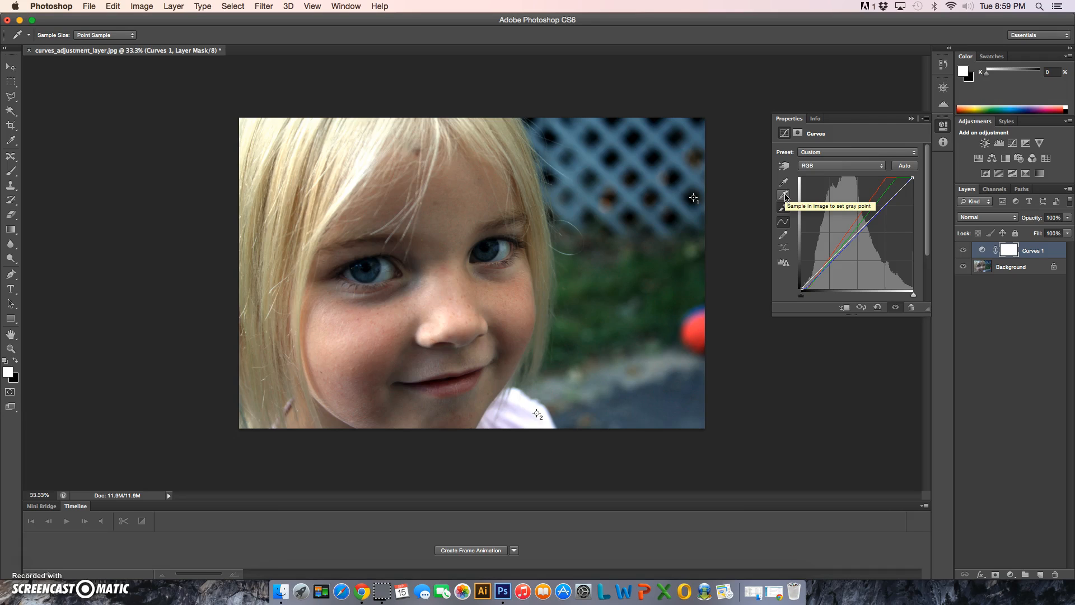
pyautogui.click(785, 195)
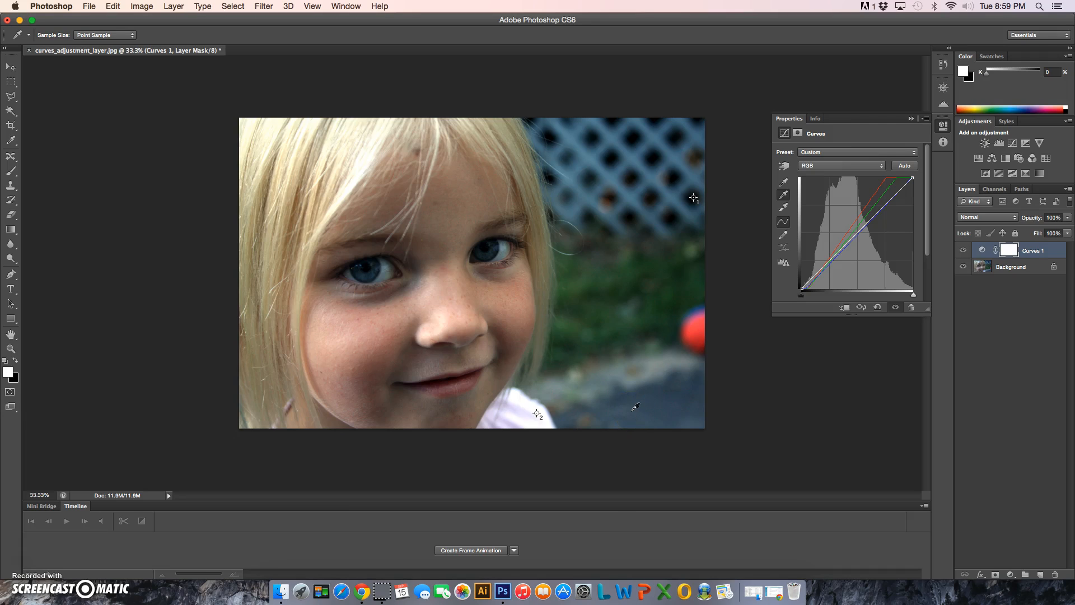
pyautogui.click(633, 410)
pyautogui.press('super+z')
pyautogui.click(601, 381)
pyautogui.press('super+z')
pyautogui.click(612, 253)
pyautogui.press('super+z')
# Step: Toggle the visibility of the Curves 1 layer to compare the photo before and after the correction
pyautogui.click(912, 120)
pyautogui.click(944, 126)
pyautogui.click(963, 251)
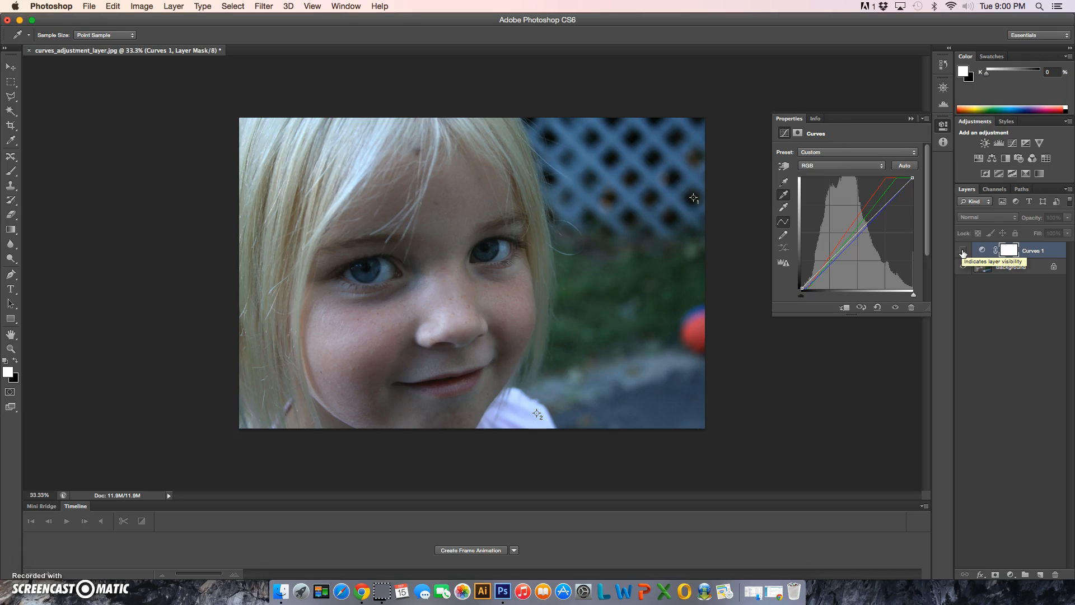
pyautogui.click(963, 252)
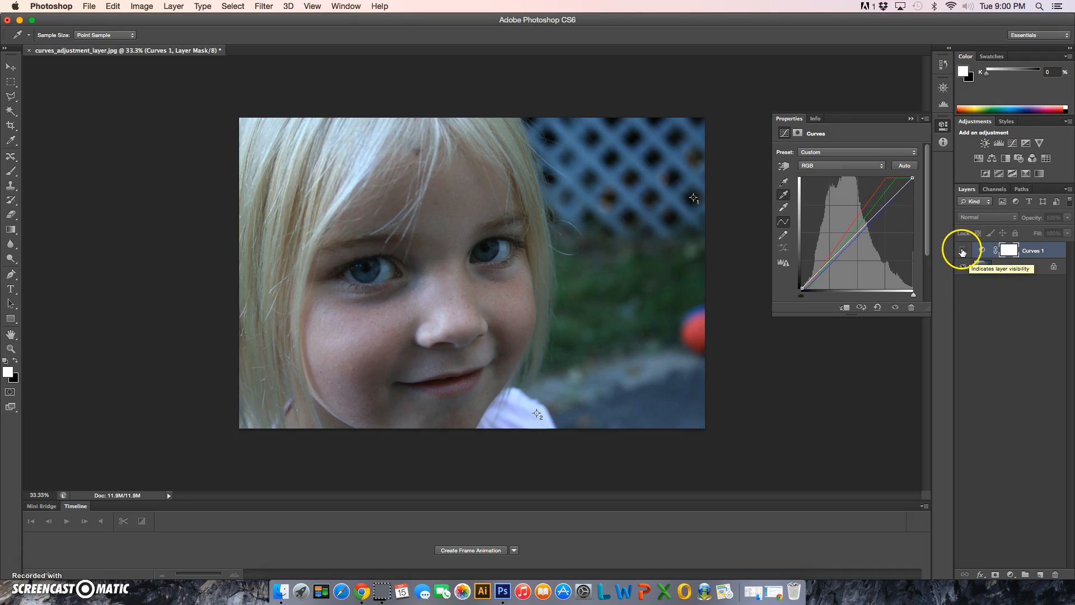
pyautogui.click(962, 252)
pyautogui.click(962, 251)
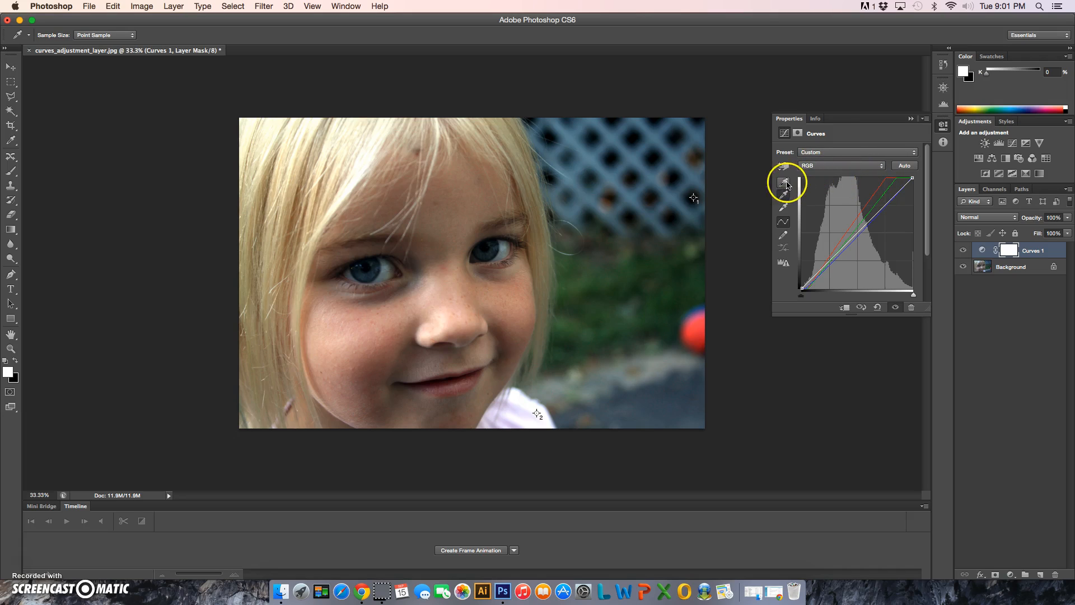
# Step: Try adjusting the black and white endpoints directly on the RGB curve, and undo the last adjustment
pyautogui.click(867, 196)
pyautogui.click(786, 182)
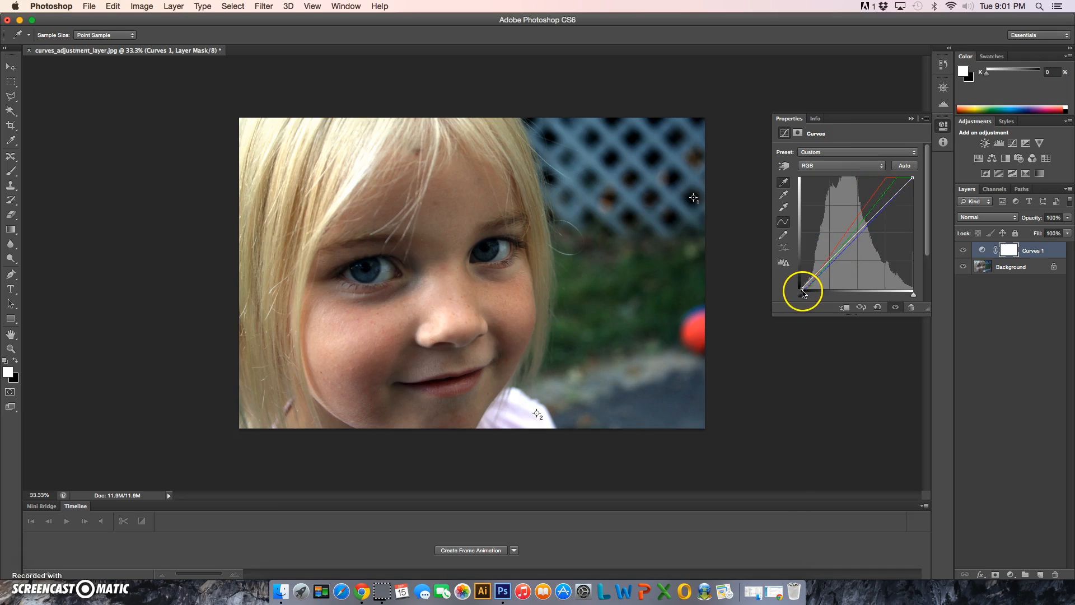
pyautogui.moveTo(803, 290)
pyautogui.mouseDown()
pyautogui.moveTo(819, 290)
pyautogui.moveTo(802, 289)
pyautogui.mouseUp()
pyautogui.moveTo(914, 189)
pyautogui.mouseDown()
pyautogui.moveTo(908, 210)
pyautogui.moveTo(913, 180)
pyautogui.mouseUp()
pyautogui.click(971, 196)
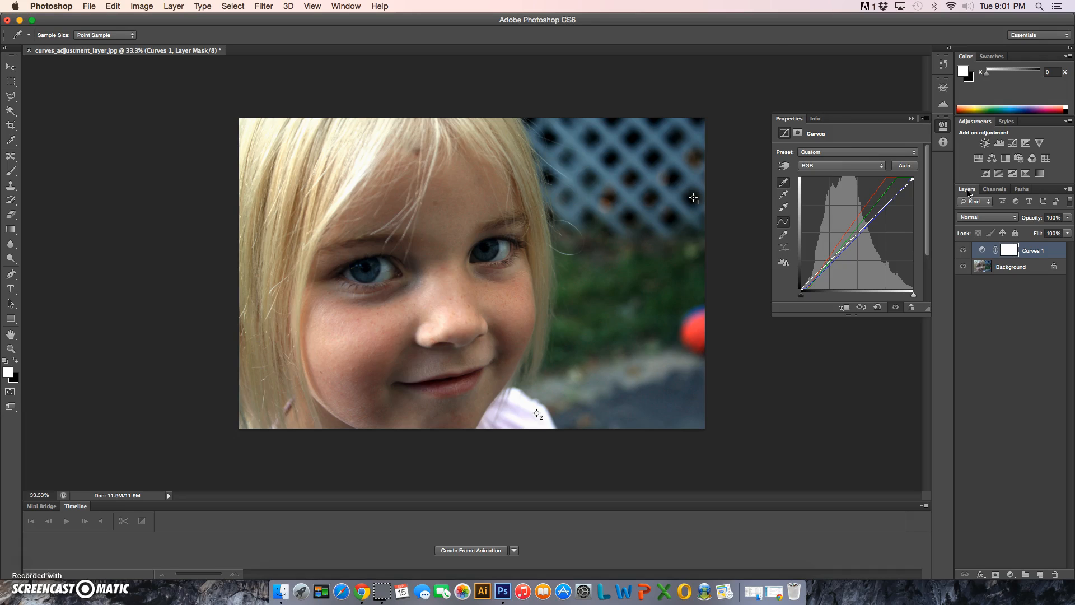
pyautogui.press('super+z')
# Step: Save the document in Photoshop format with Maximize Compatibility, prefixing curves_adjustment_layer.psd with 1, an underscore, the surname and another underscore
pyautogui.click(912, 120)
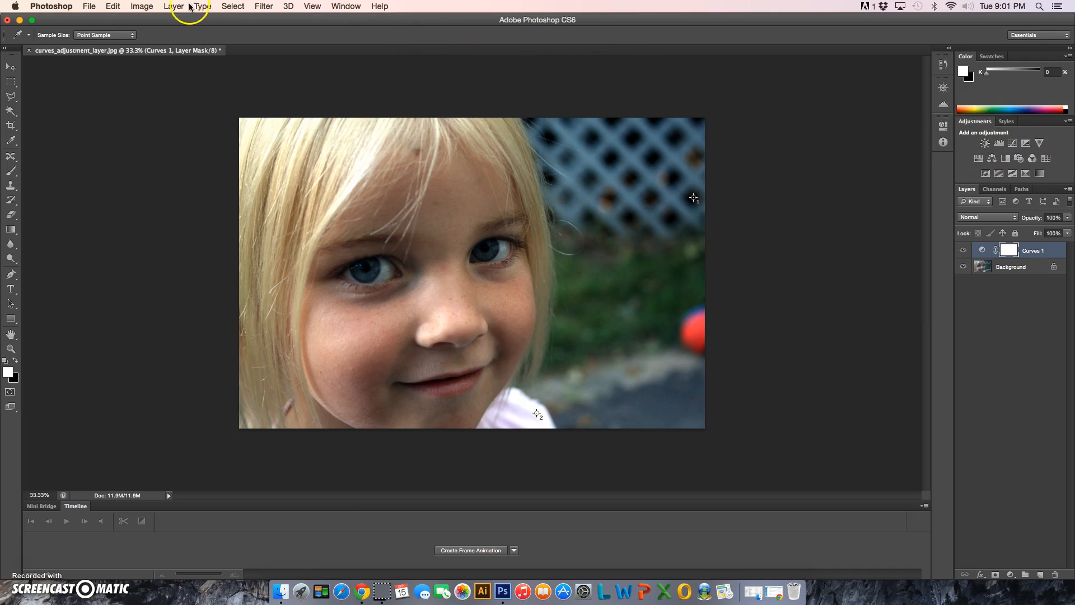
pyautogui.click(89, 6)
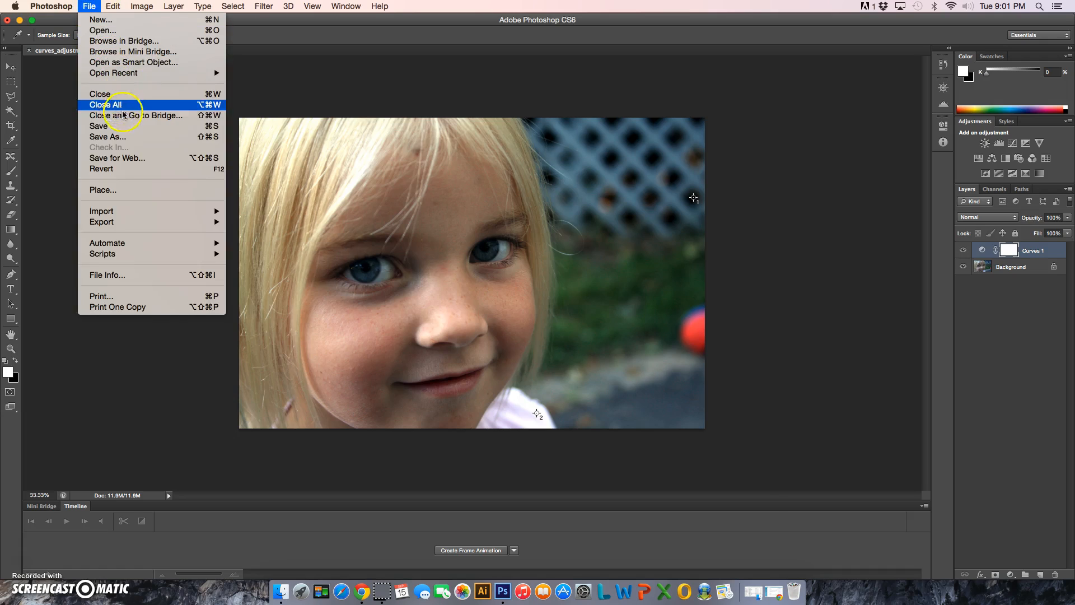
pyautogui.click(112, 136)
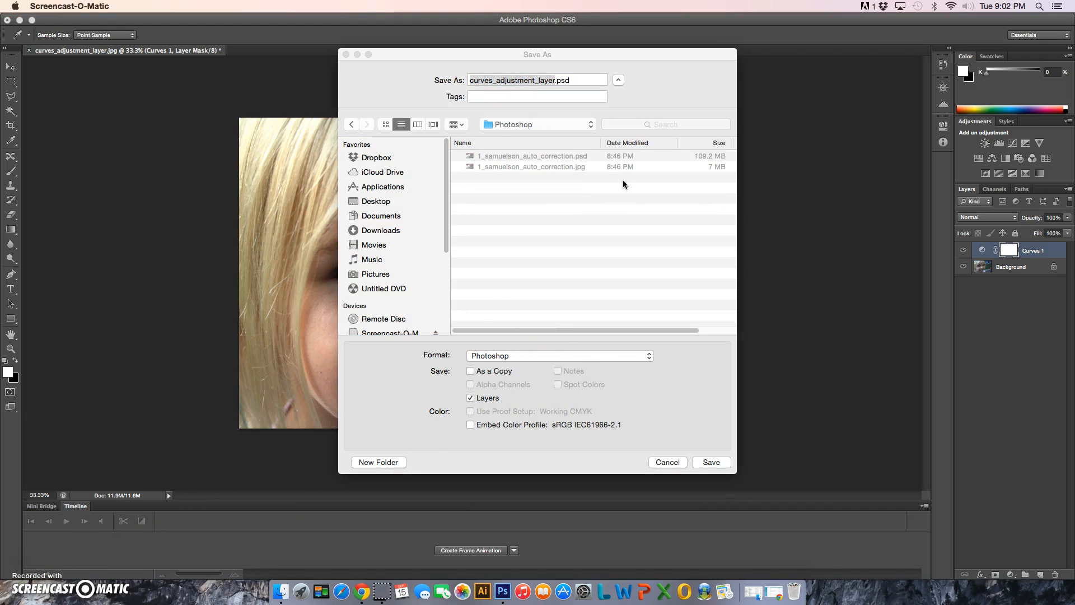
pyautogui.click(471, 81)
pyautogui.click(470, 81)
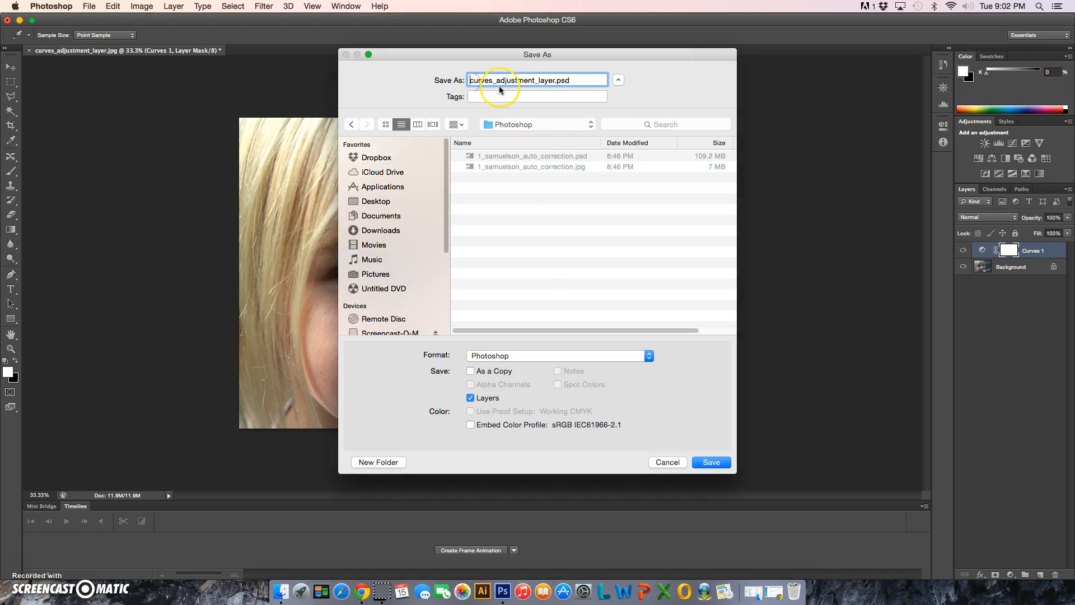
pyautogui.write('1')
pyautogui.press('BackSpace')
pyautogui.write('_s')
pyautogui.write('amuelson')
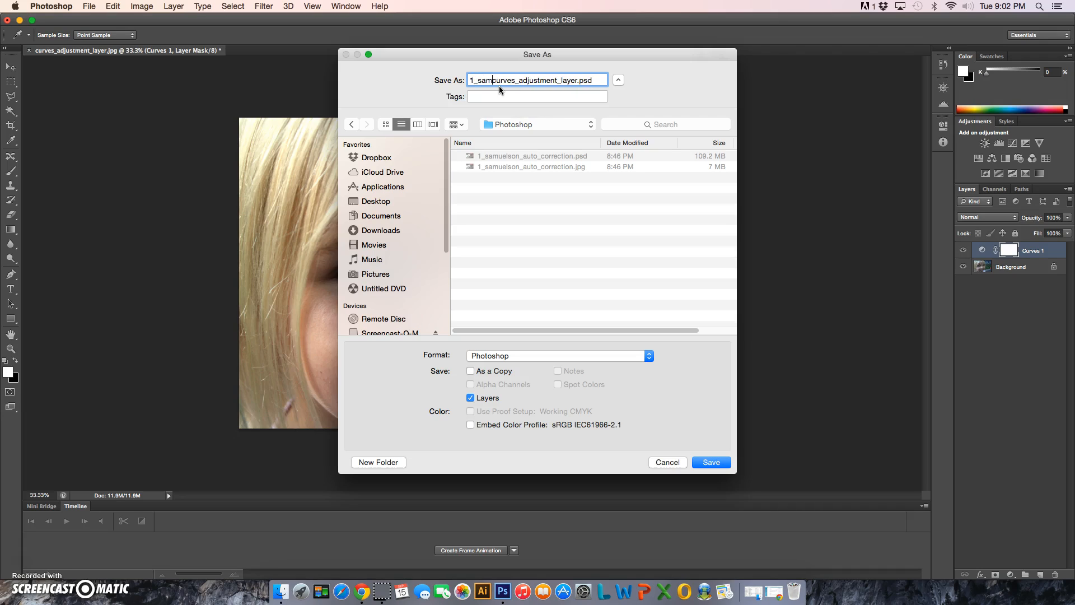
pyautogui.write('_')
pyautogui.click(708, 462)
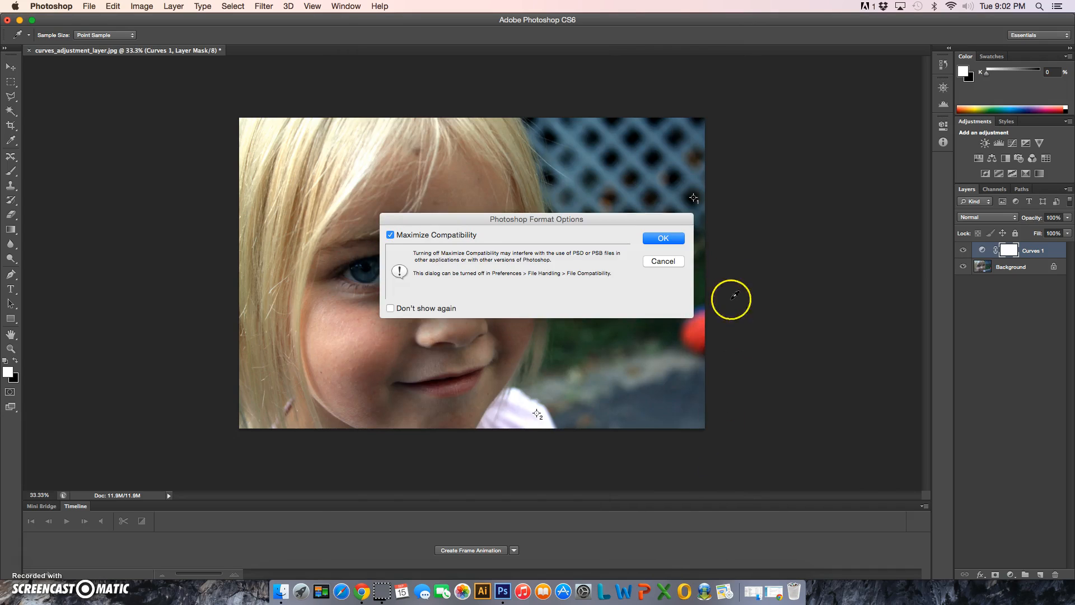
pyautogui.click(666, 240)
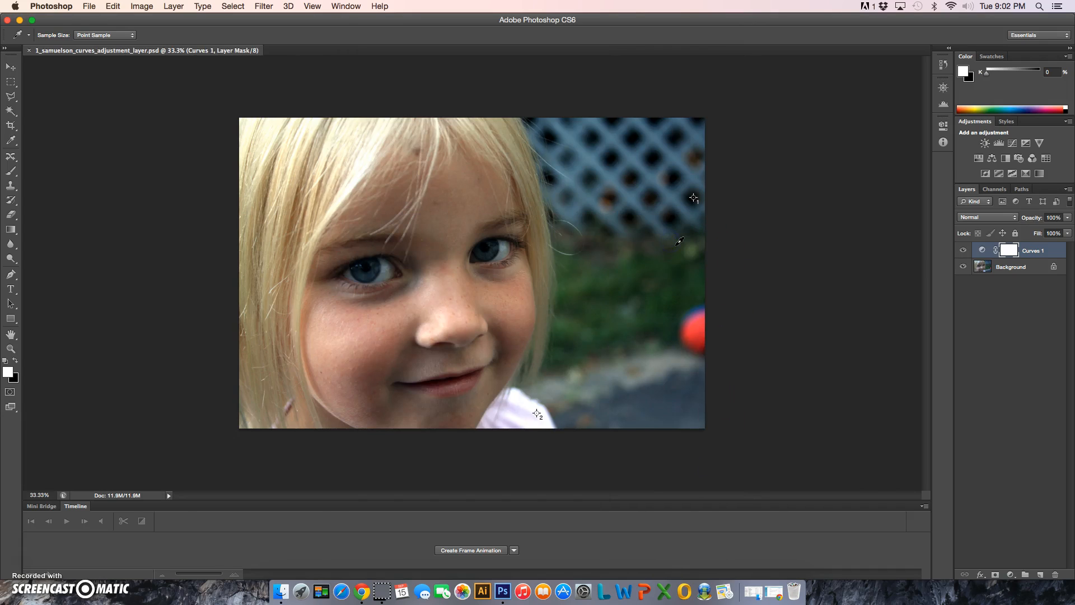
# Step: Save a JPEG copy of the image under the same name with Maximum quality 12 and the Baseline ("Standard") format
pyautogui.click(88, 8)
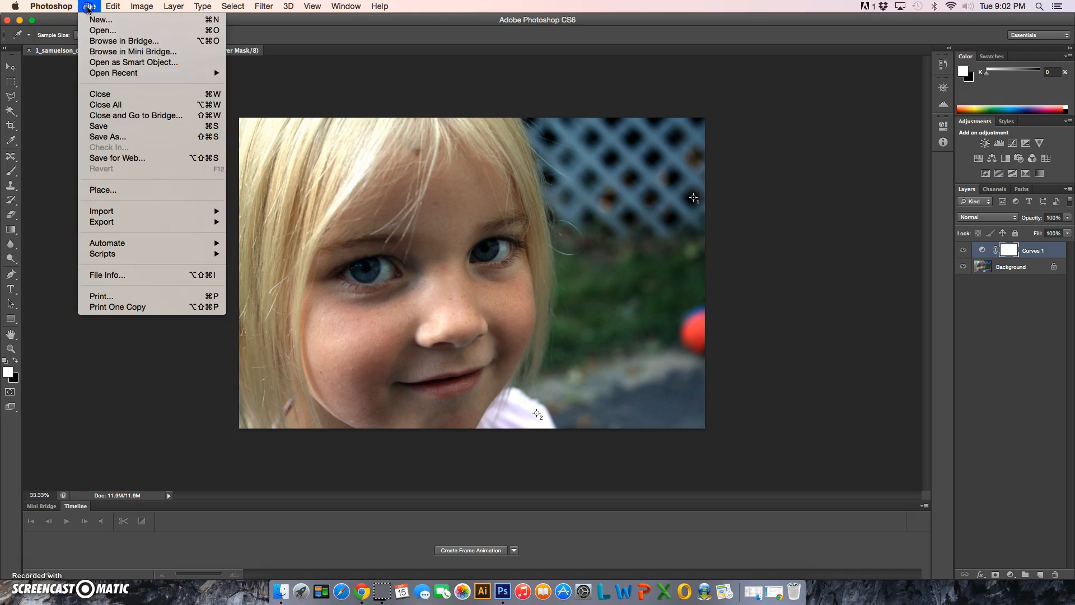
pyautogui.click(108, 137)
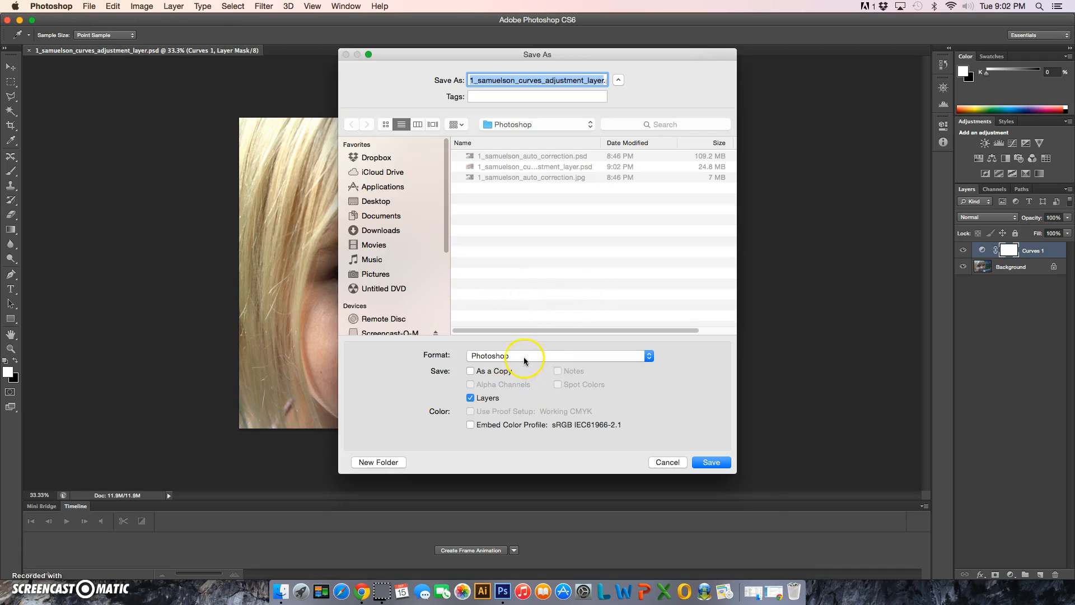
pyautogui.click(523, 357)
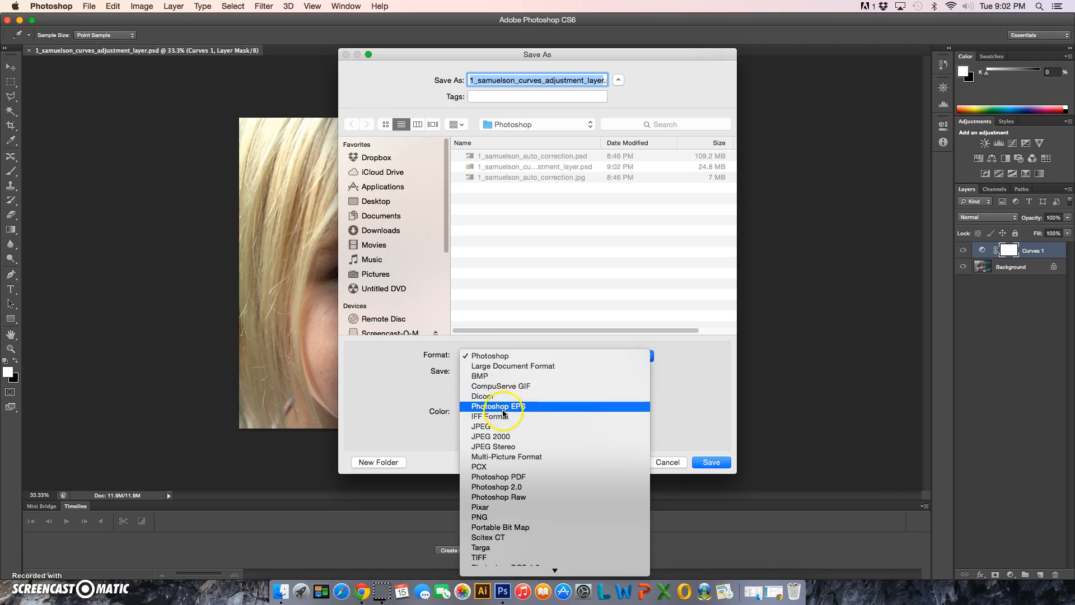
pyautogui.click(510, 427)
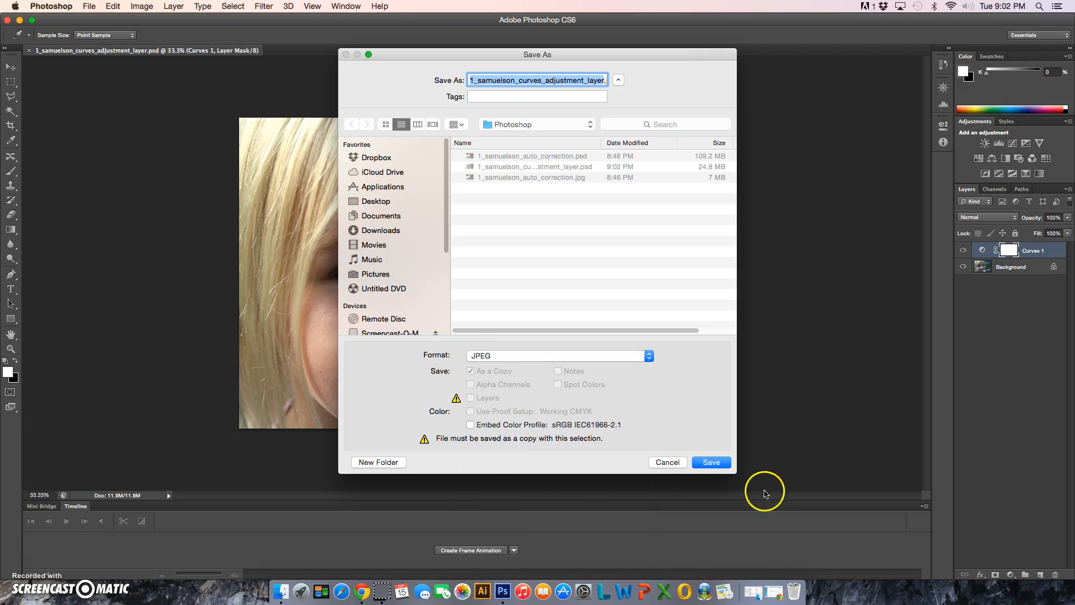
pyautogui.click(711, 462)
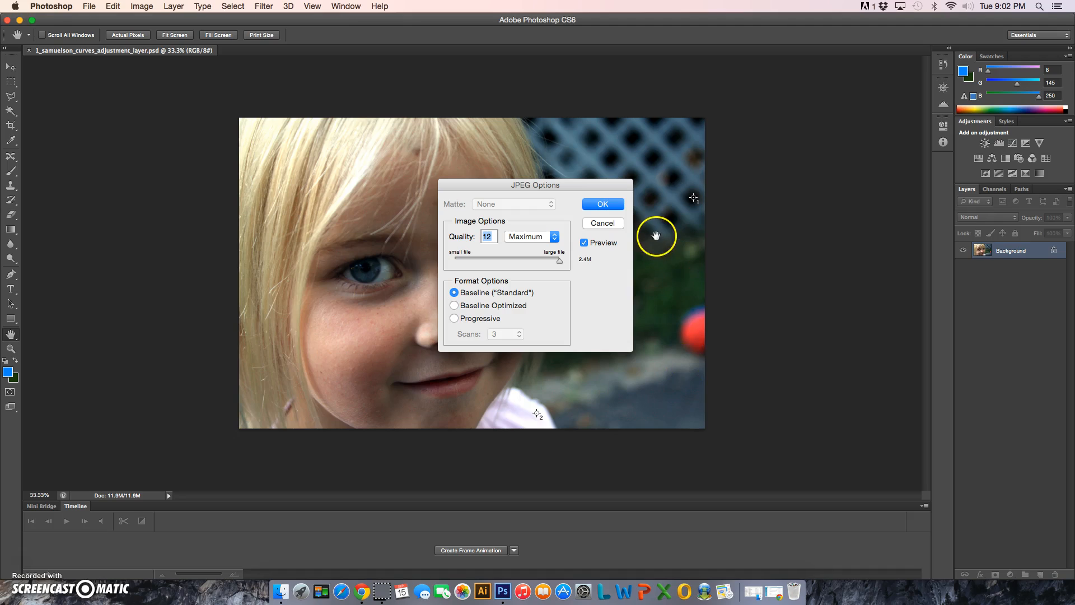
pyautogui.click(602, 204)
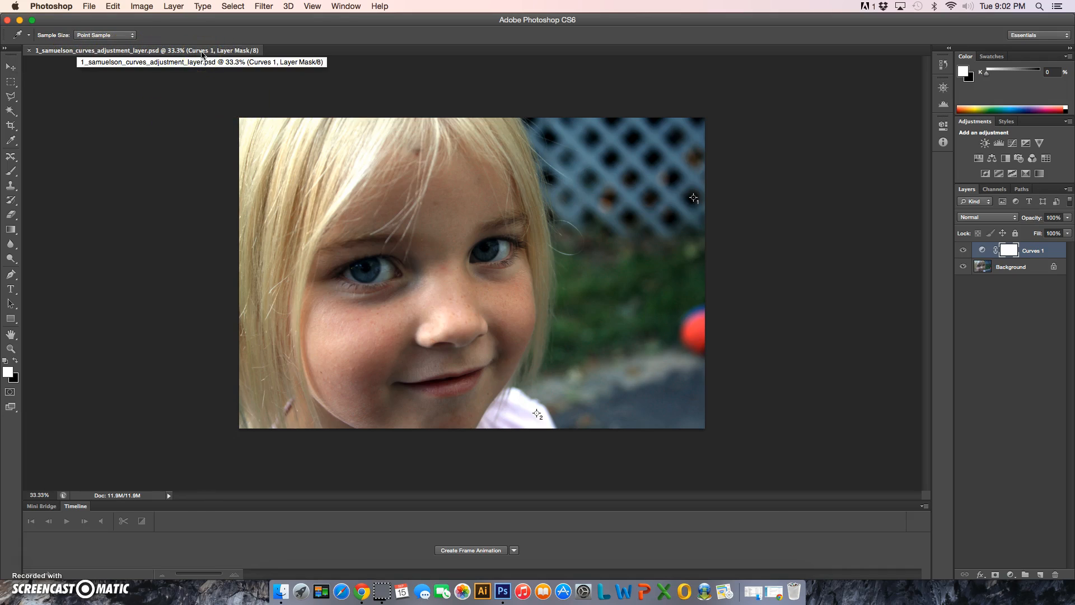
# Step: Switch to the Finder and open the Photoshop folder from the desktop, placing its window below the color correction folder window
pyautogui.click(19, 21)
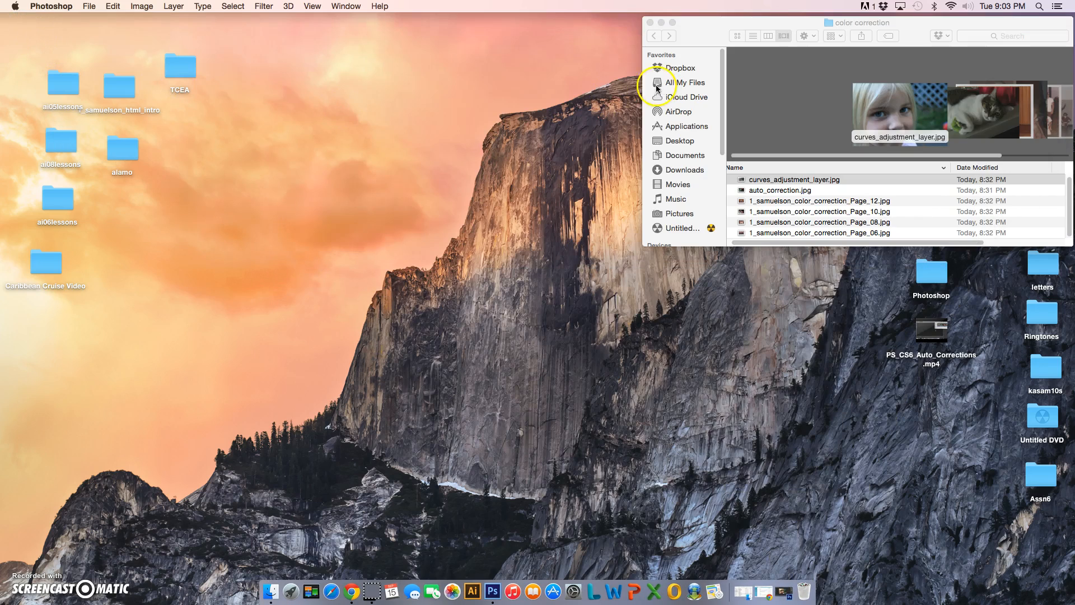
pyautogui.moveTo(804, 21); pyautogui.dragTo(423, 22)
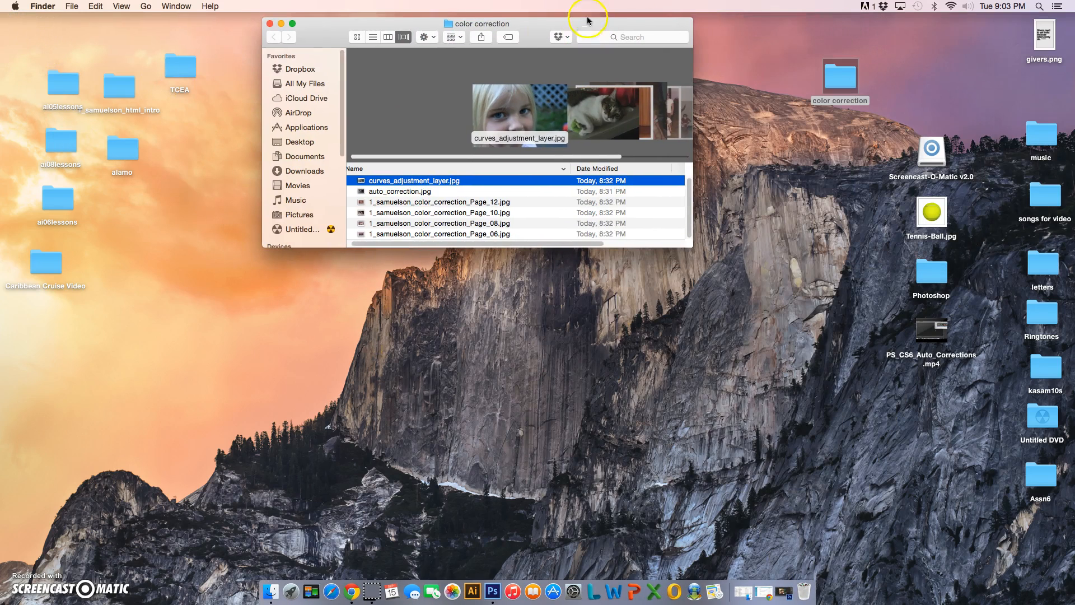
pyautogui.moveTo(536, 34); pyautogui.dragTo(515, 36)
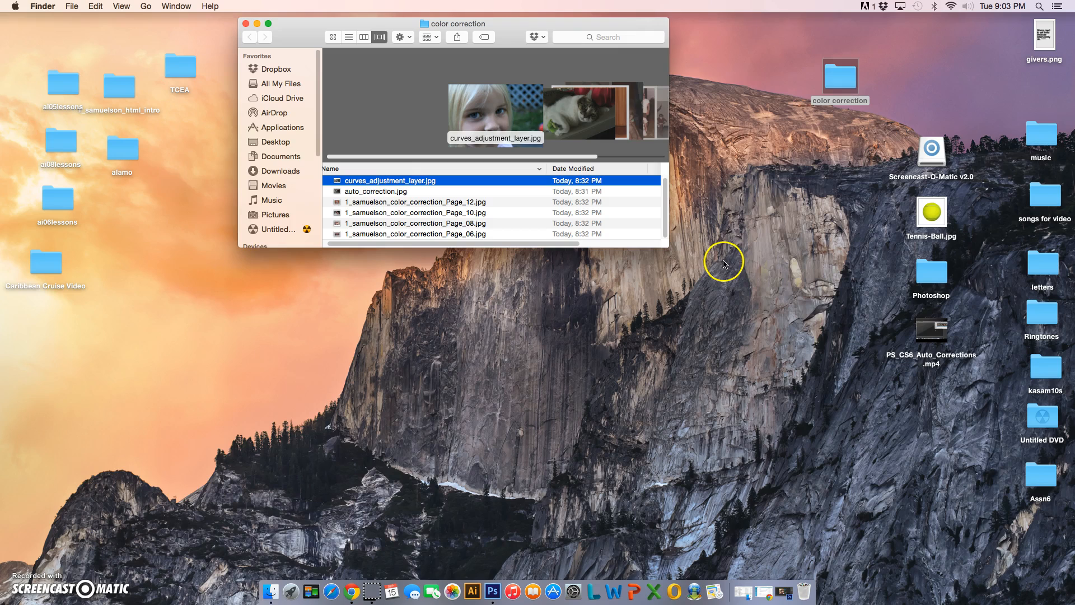
pyautogui.click(924, 283)
pyautogui.doubleClick(924, 282)
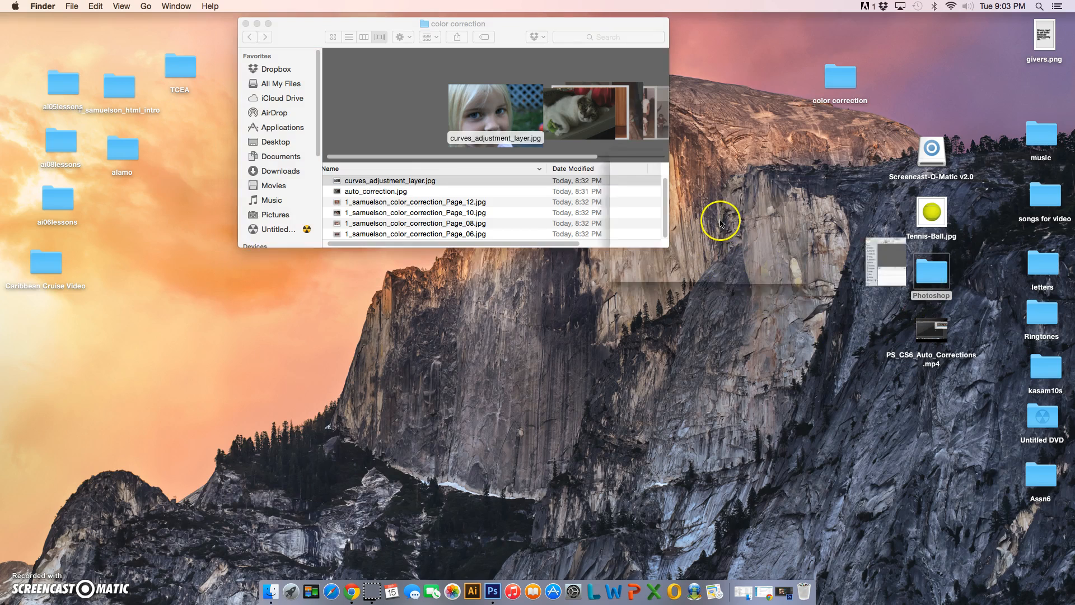
pyautogui.moveTo(329, 38); pyautogui.dragTo(315, 275)
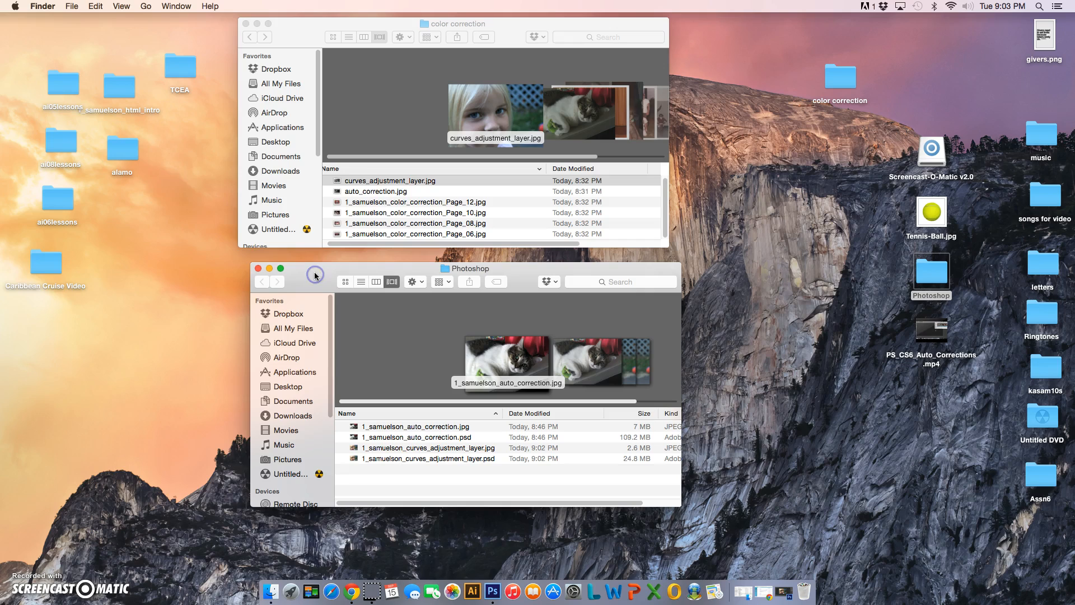
# Step: Move curves_adjustment_layer.jpg and auto_correction.jpg from the color correction folder into the Photoshop folder
pyautogui.click(371, 185)
pyautogui.click(372, 184)
pyautogui.click(342, 183)
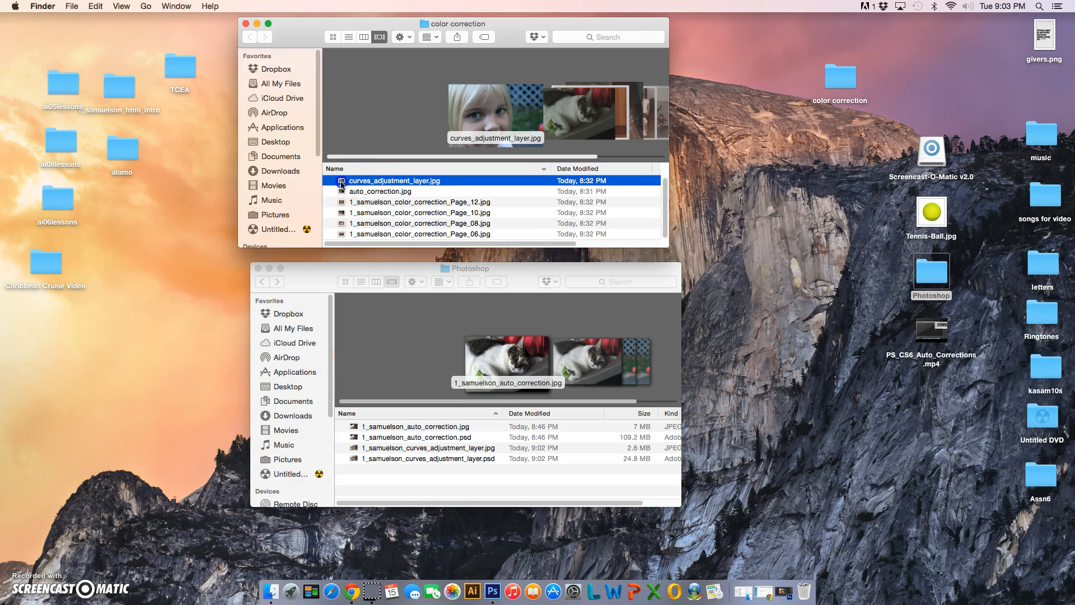
pyautogui.keyDown('shift'); pyautogui.click(349, 192); pyautogui.keyUp('shift')
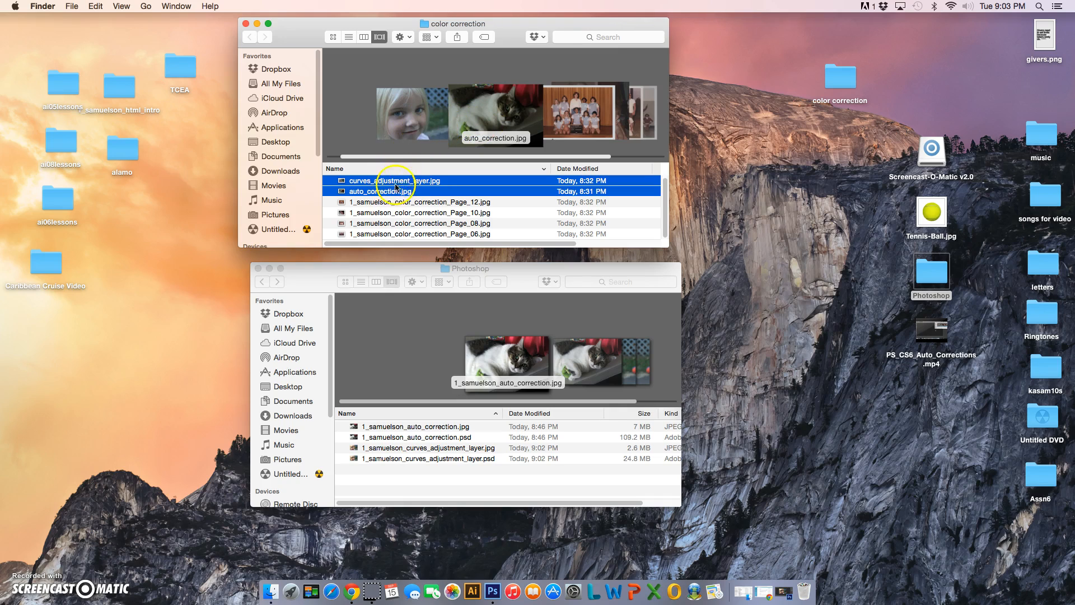
pyautogui.moveTo(388, 186); pyautogui.dragTo(397, 476)
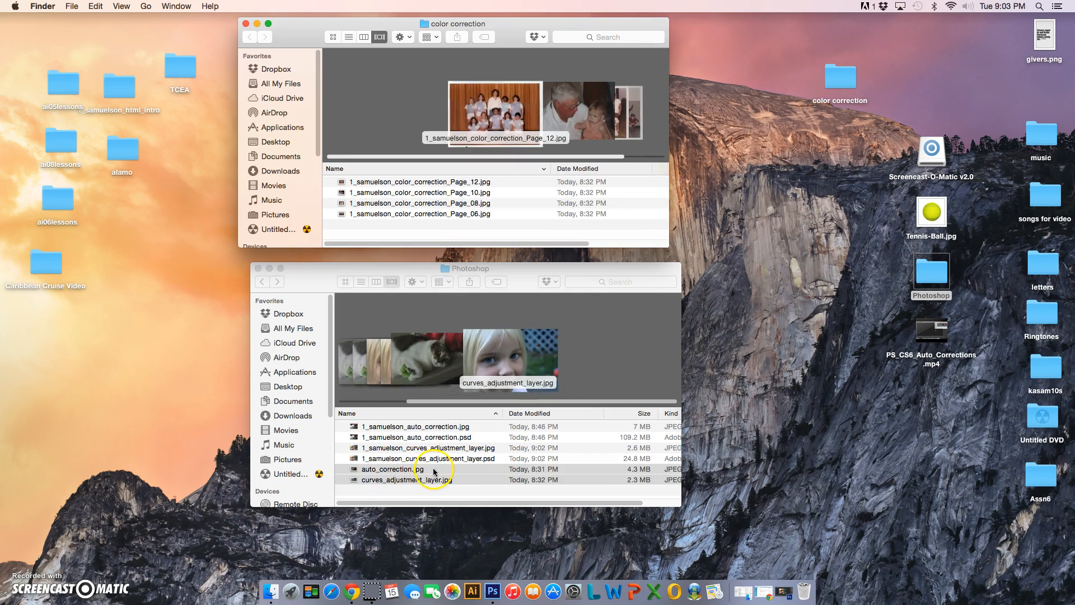
pyautogui.click(447, 501)
pyautogui.click(451, 493)
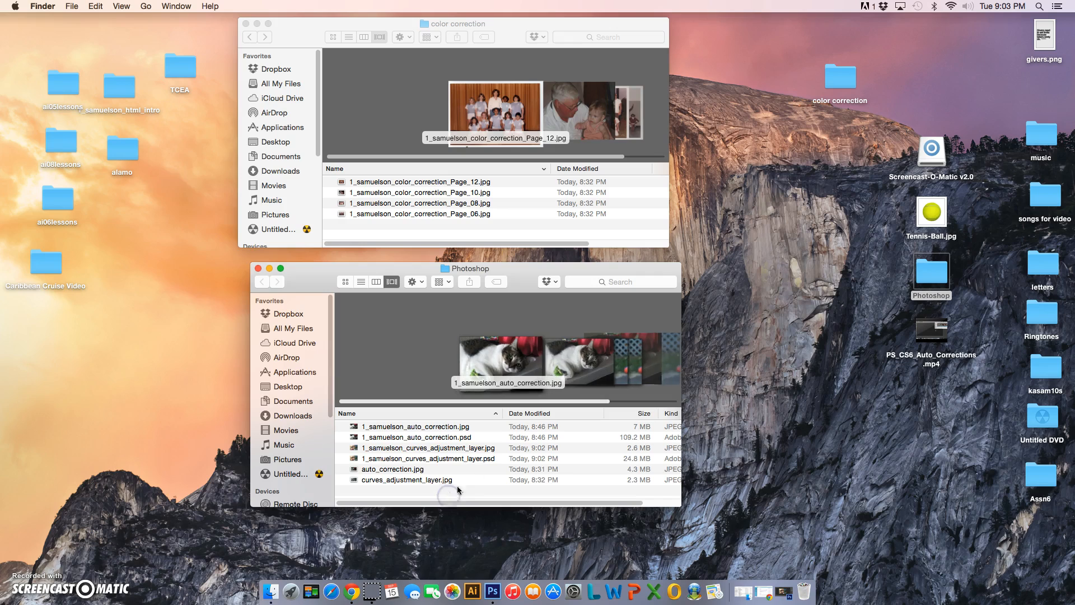